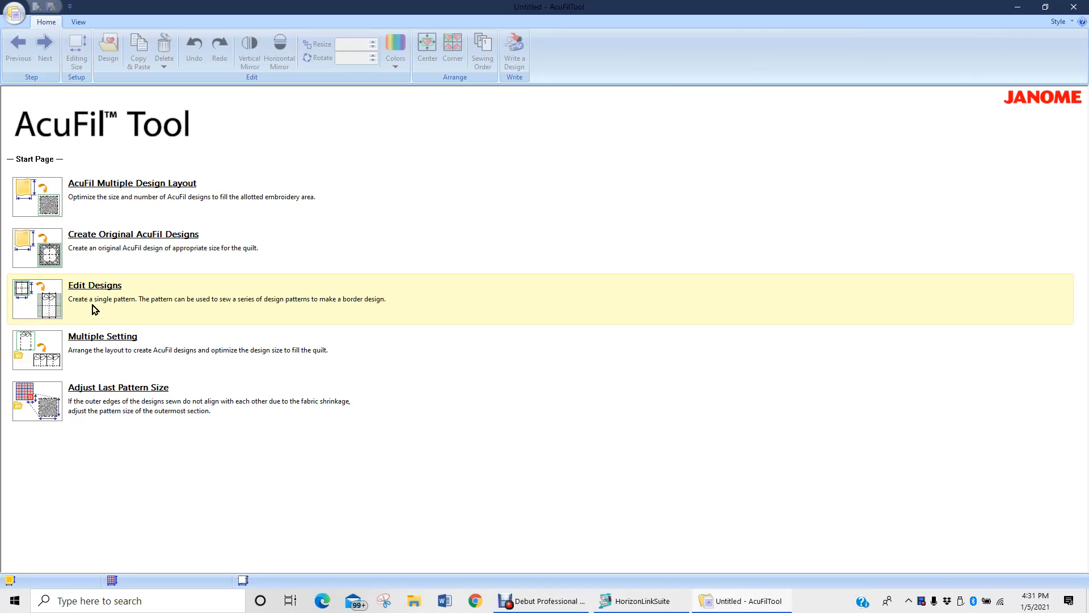
Step: Start an Edit Designs project with an editing size of 220 mm wide by 220 mm high
click(94, 309)
click(50, 303)
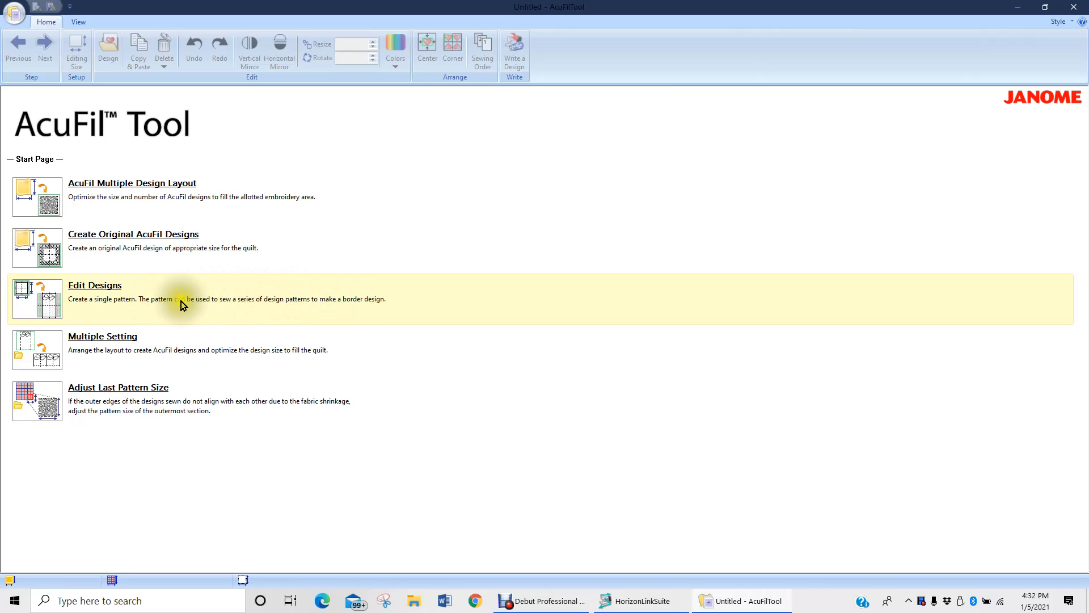
click(95, 286)
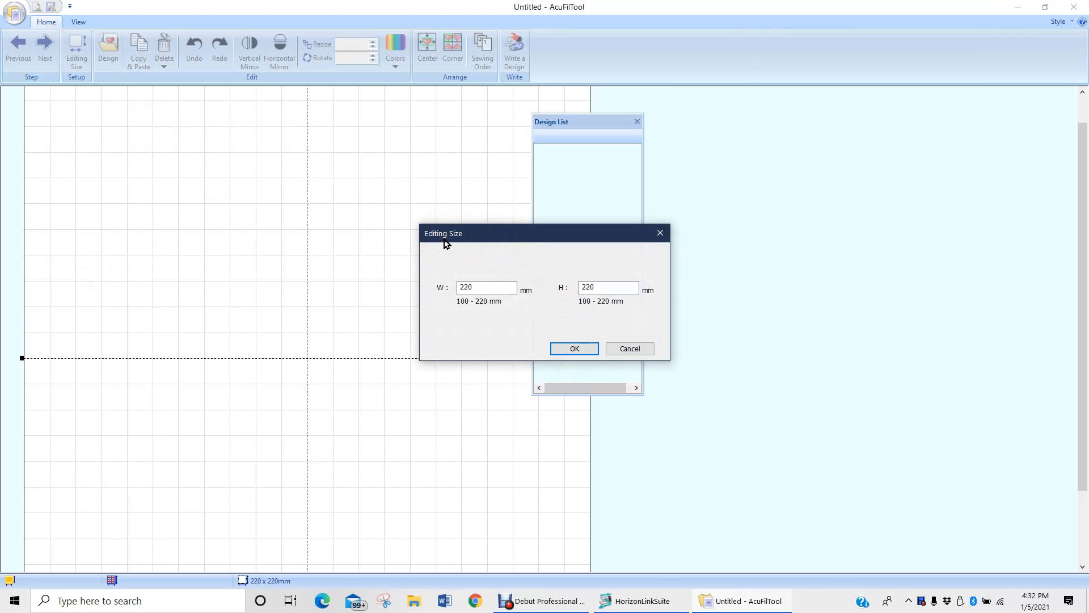
click(473, 290)
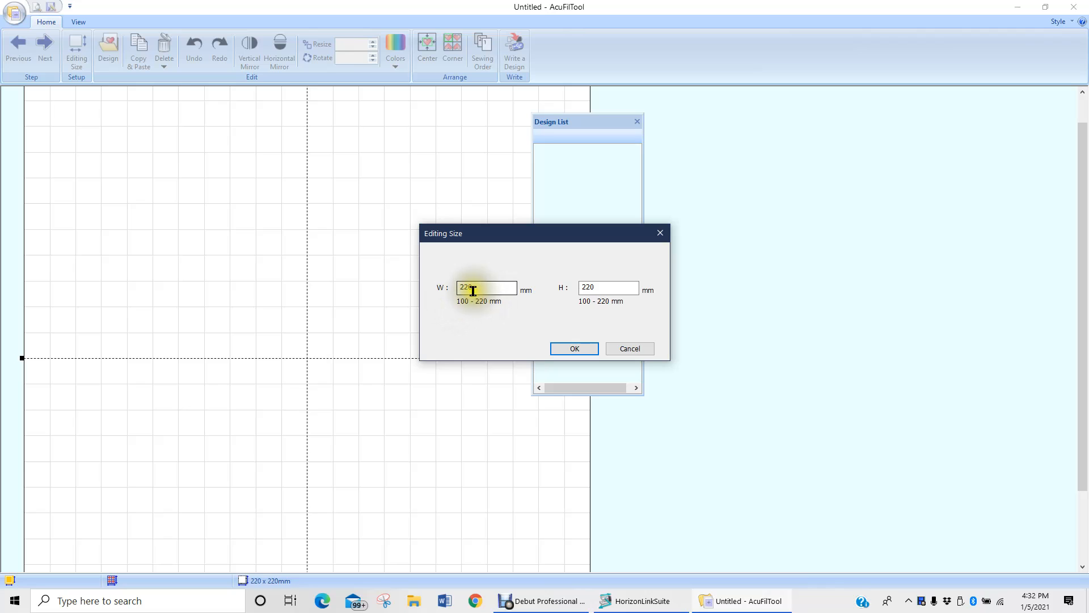
click(600, 290)
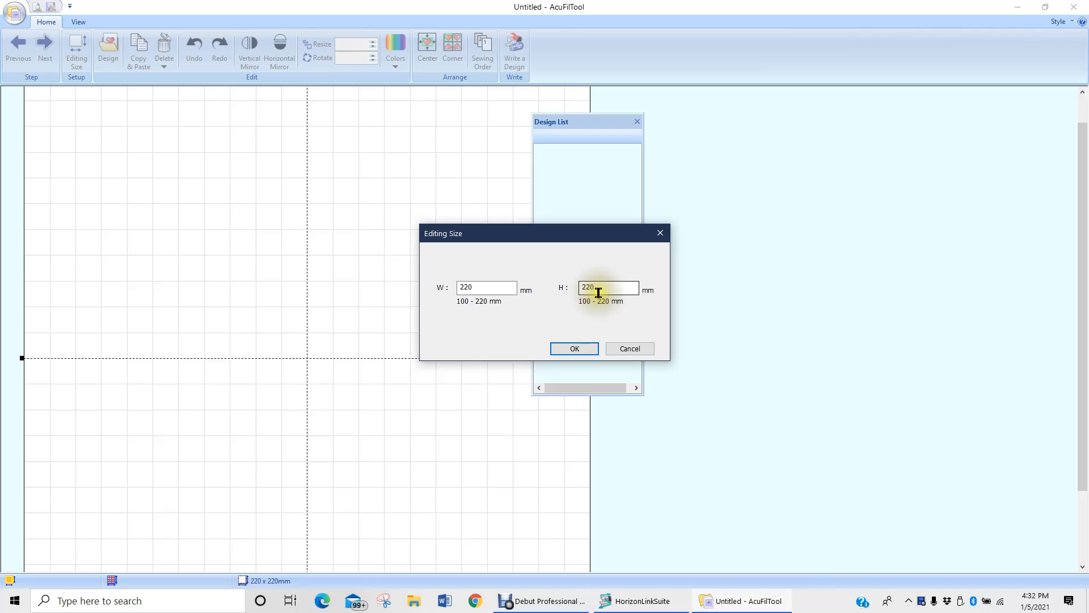
click(258, 273)
click(308, 287)
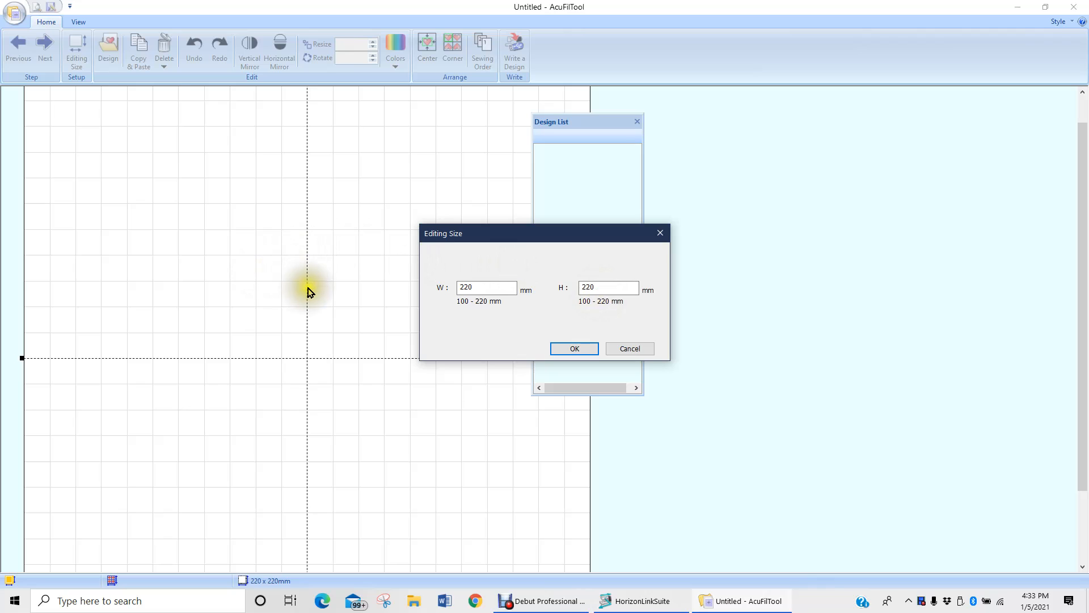
click(308, 288)
click(308, 288)
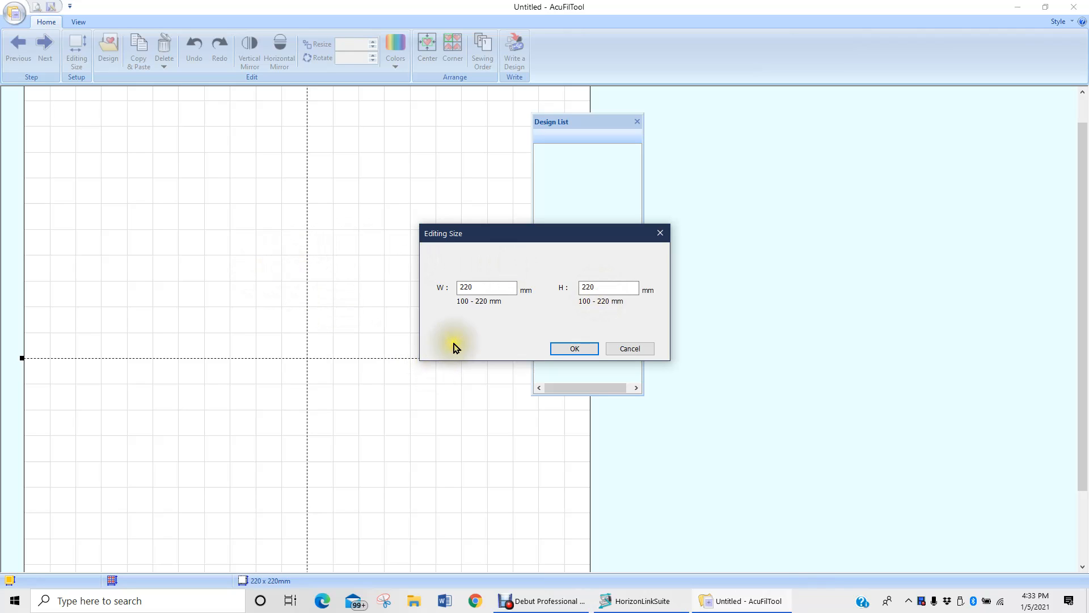
click(462, 315)
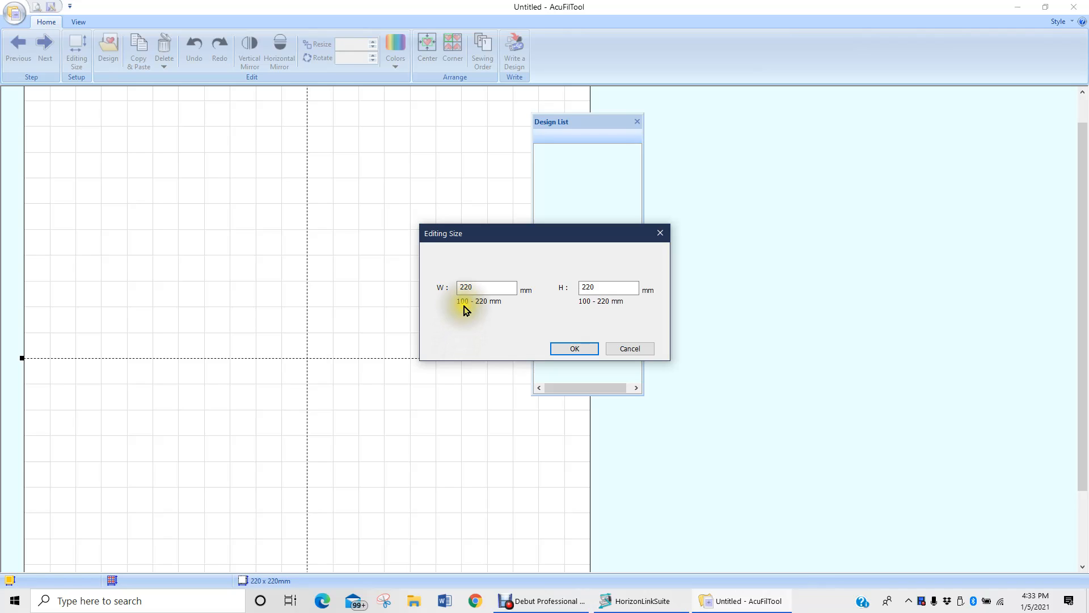
click(491, 308)
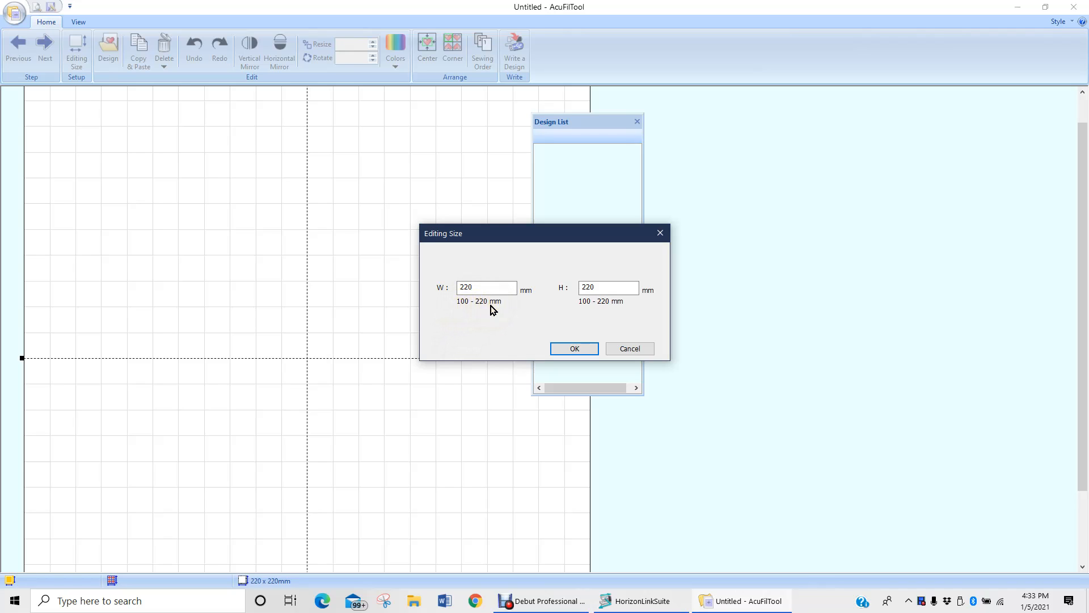
click(479, 284)
click(583, 351)
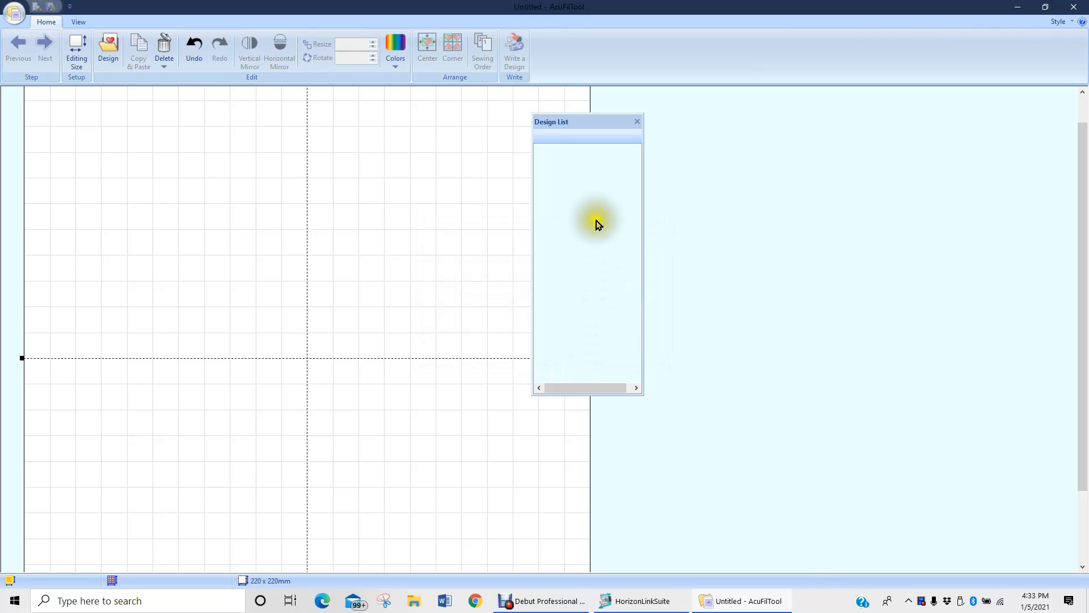
Step: Move the design list clear of the editing area and insert the flower Quilting designs02.jef from the Quilting Designs folder
drag(607, 119, 672, 105)
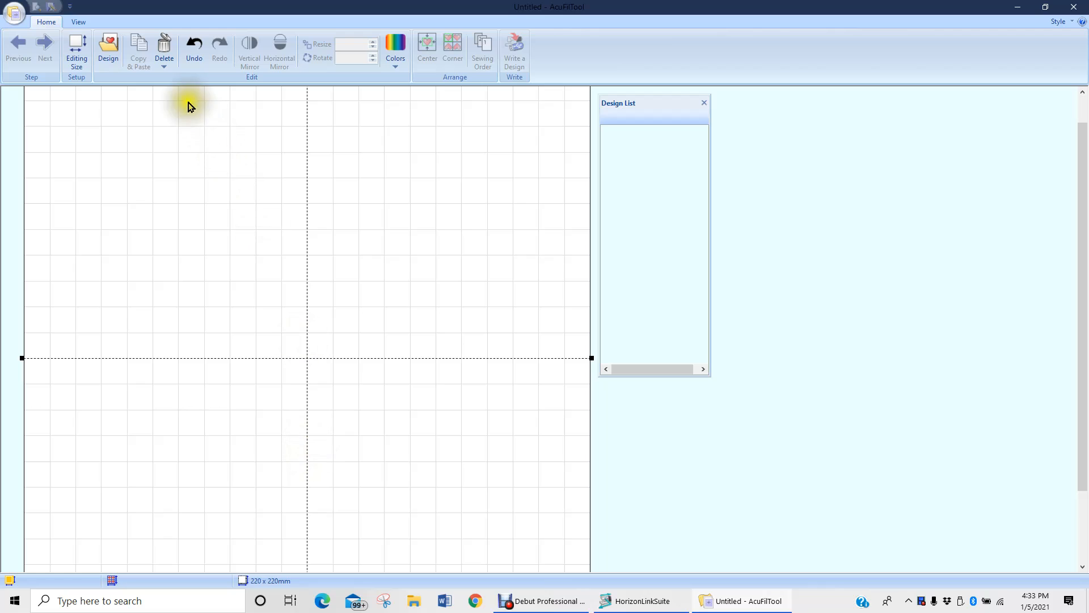
click(111, 50)
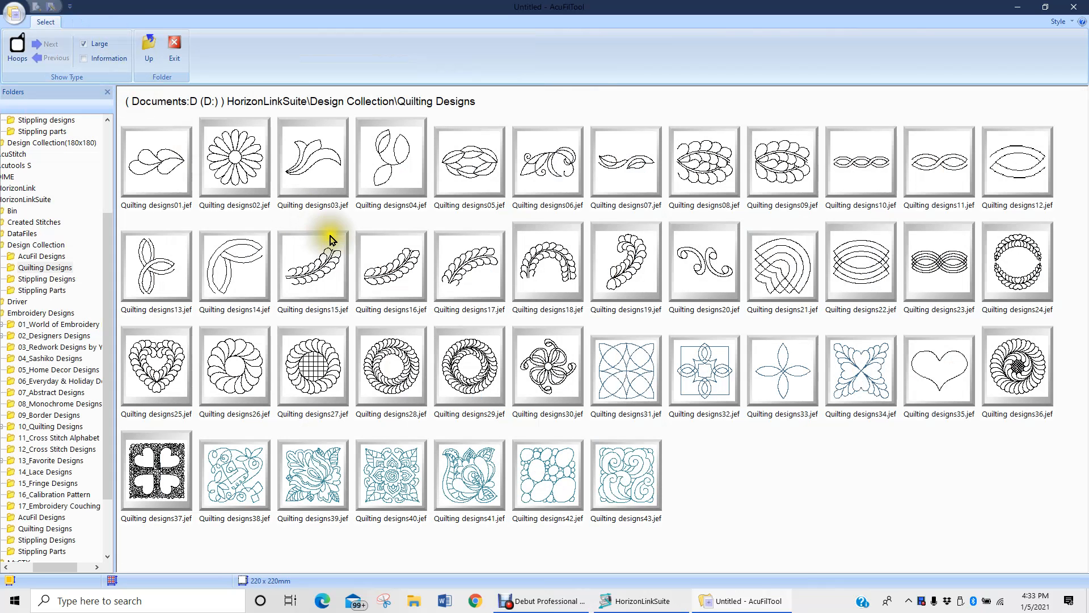
click(341, 279)
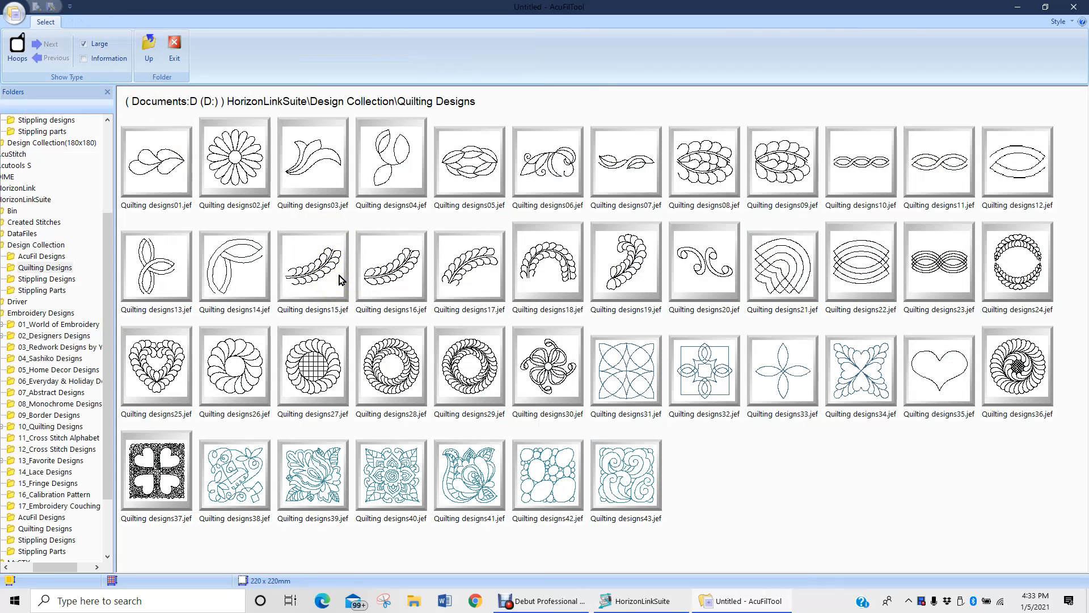
click(558, 243)
click(244, 166)
double_click(237, 163)
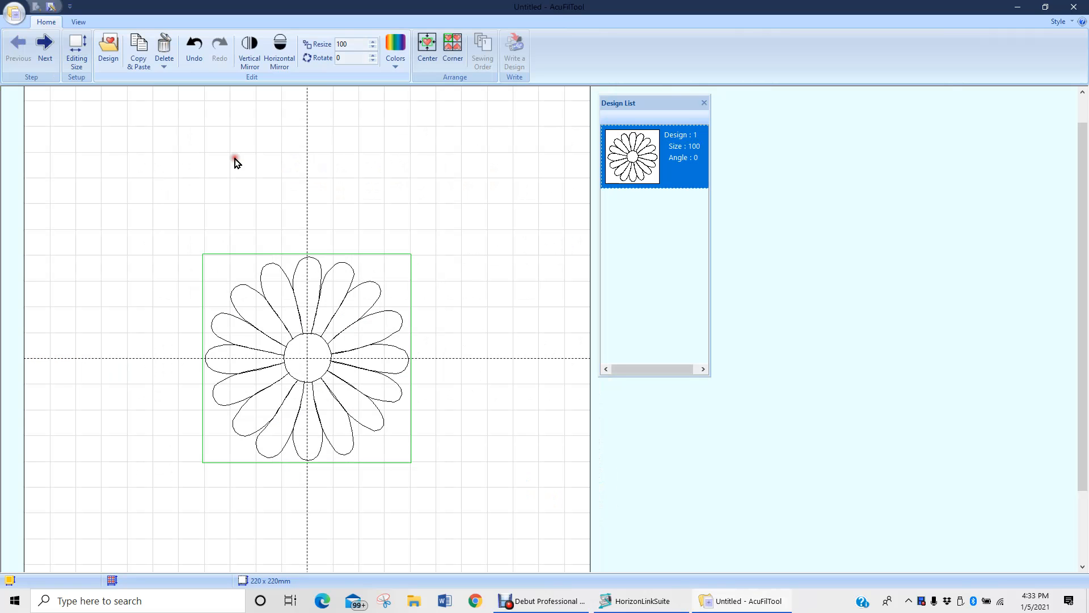
Step: Resize the inserted flower to 90 percent
click(308, 315)
click(297, 300)
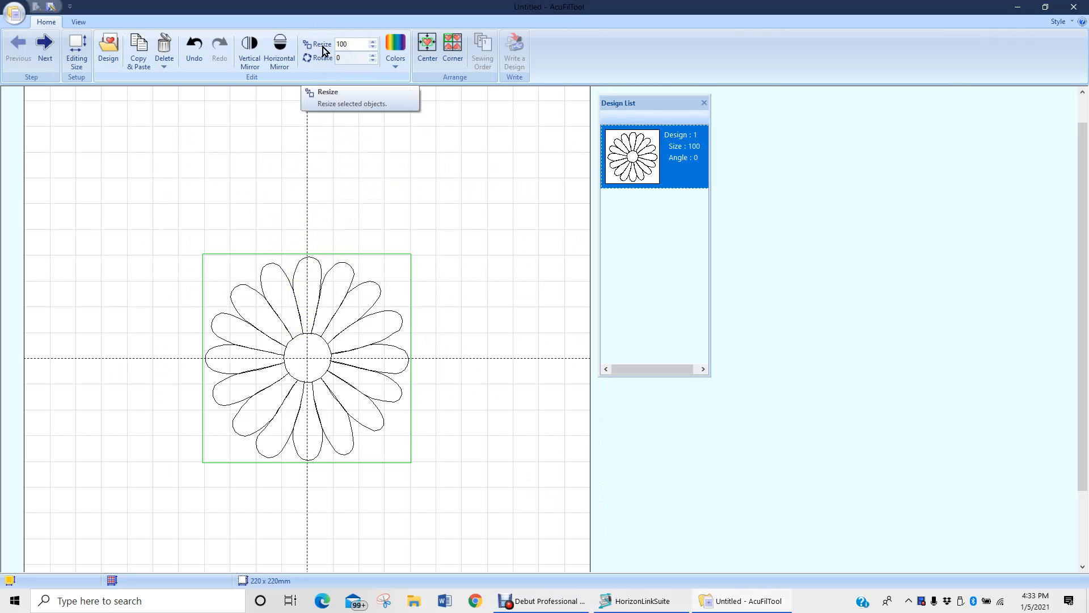
click(355, 46)
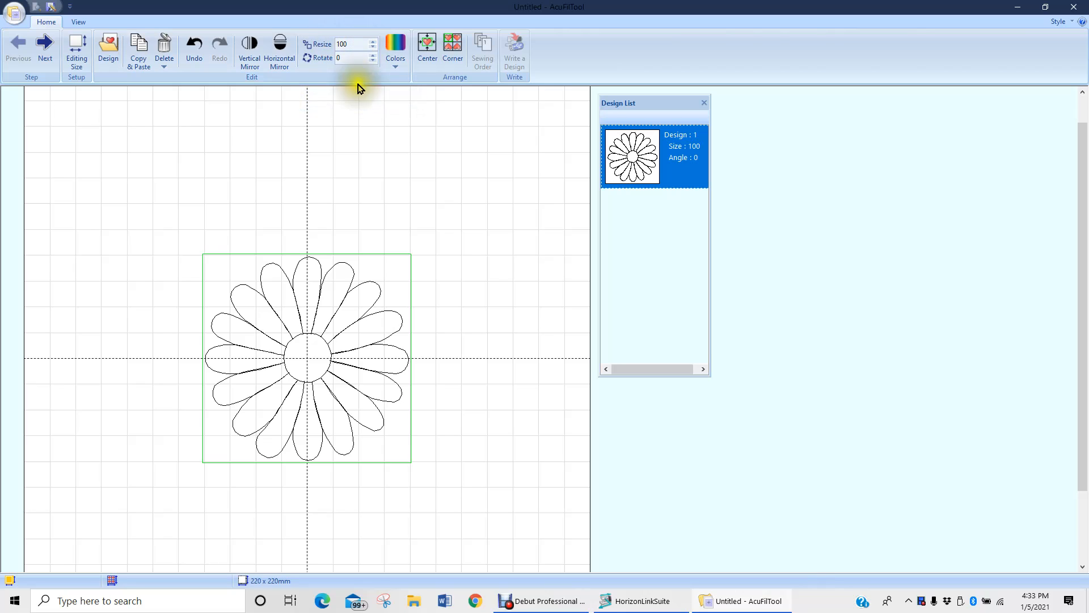
click(370, 50)
click(372, 49)
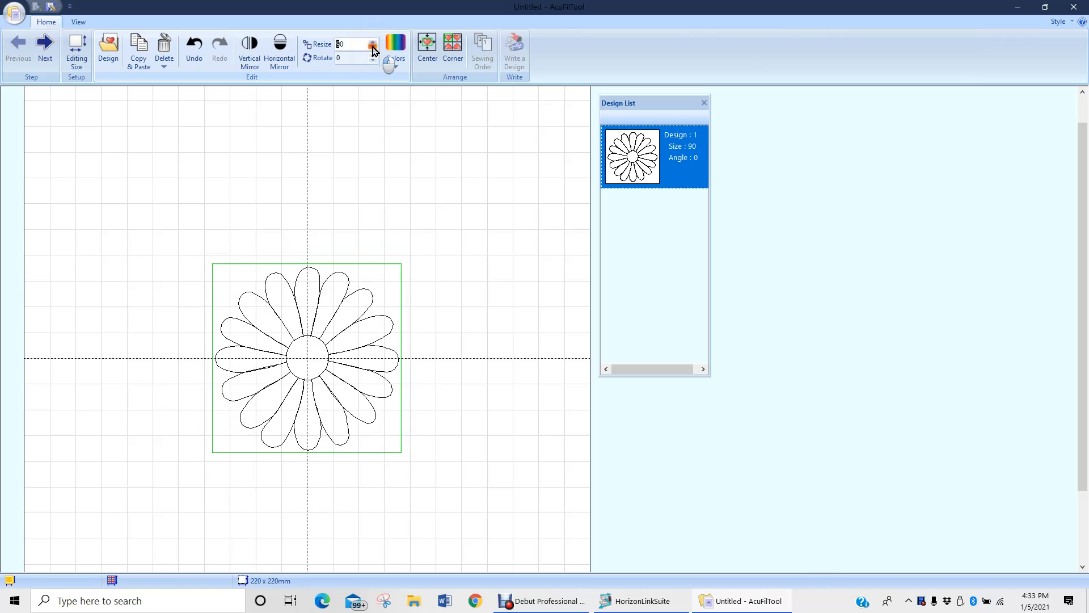
Step: Move the flower up the vertical centre line to the top of the editing area
click(343, 350)
click(335, 367)
drag(335, 367, 333, 184)
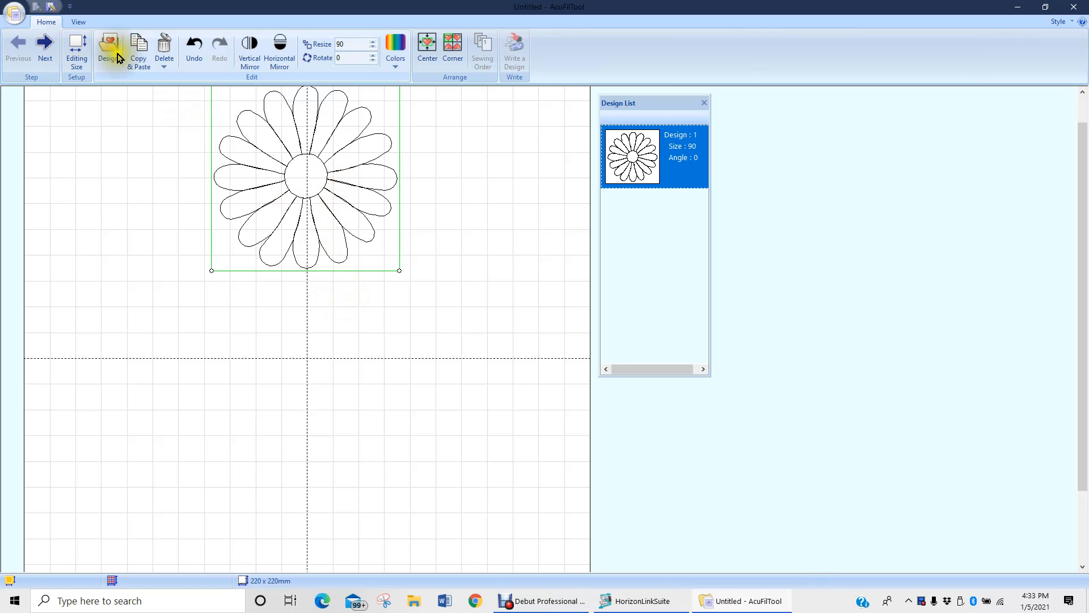
Step: Duplicate the flower and centre the copy in the editing area, below the first one
click(138, 51)
drag(292, 158, 299, 363)
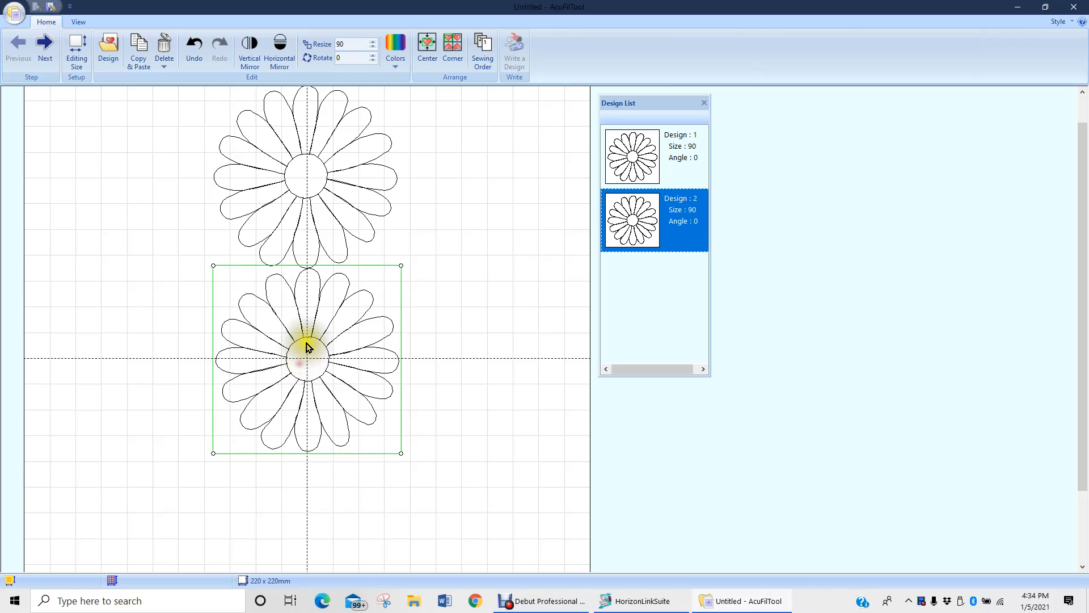
click(429, 50)
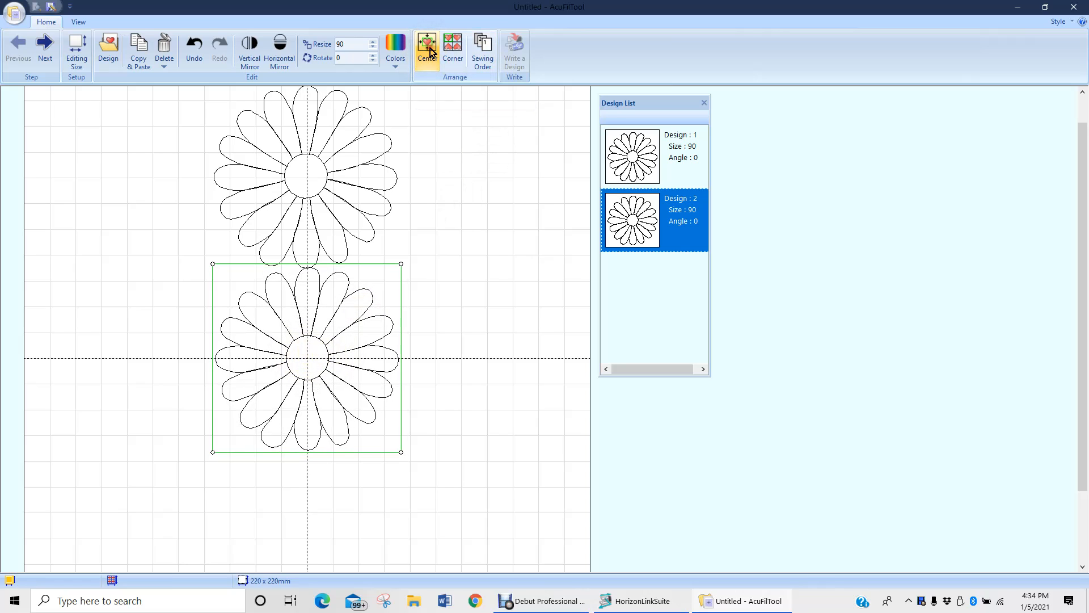
click(455, 366)
click(304, 326)
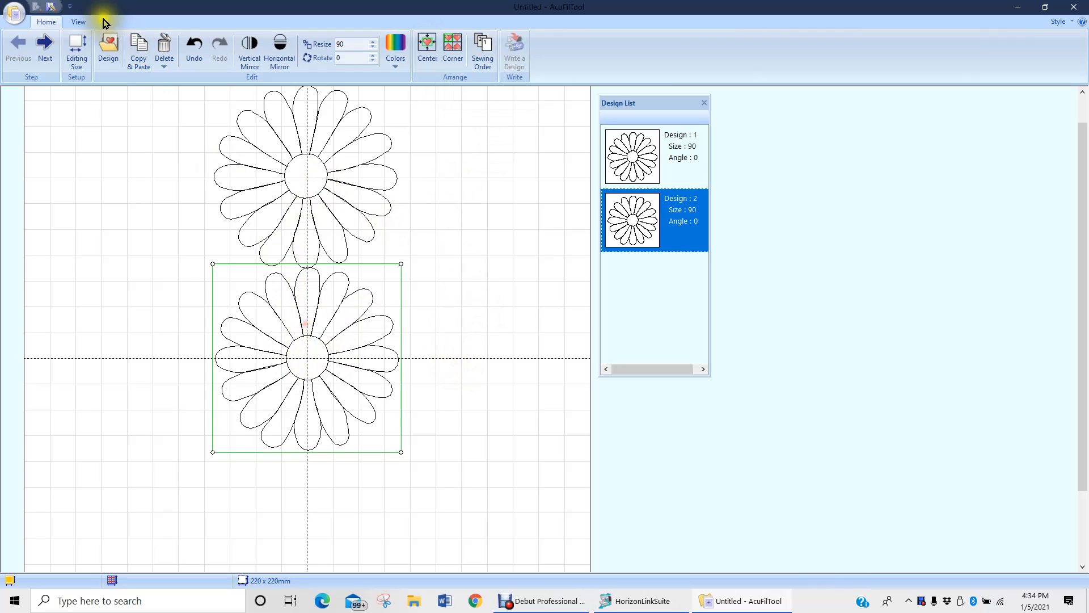
Step: Duplicate the middle flower and place the copy on the vertical centre line at the bottom of the editing area
click(138, 49)
drag(311, 369, 313, 570)
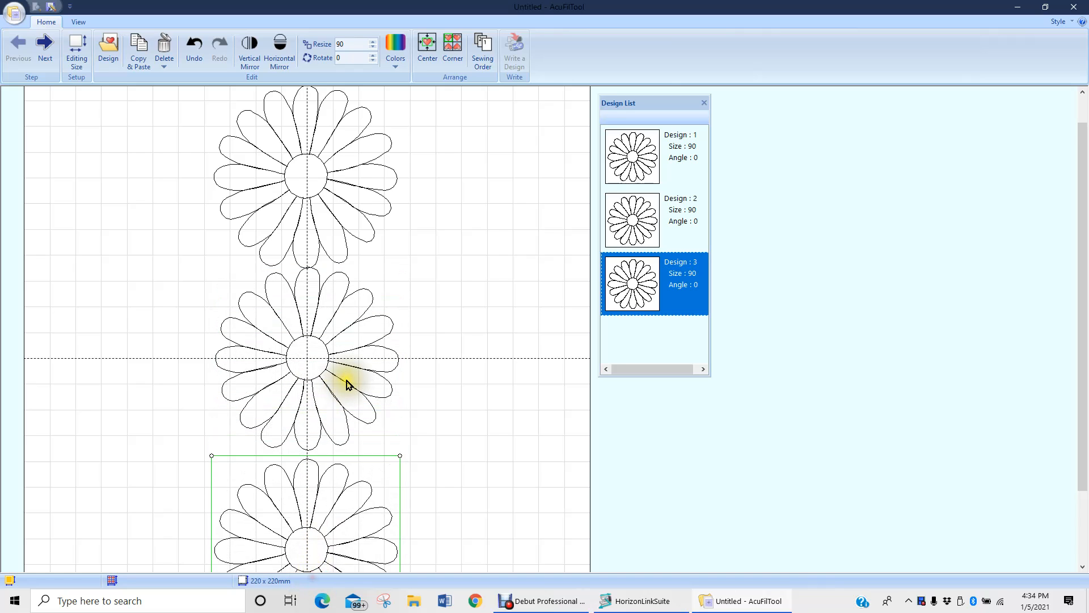
scroll(348, 384, down, 2)
click(320, 420)
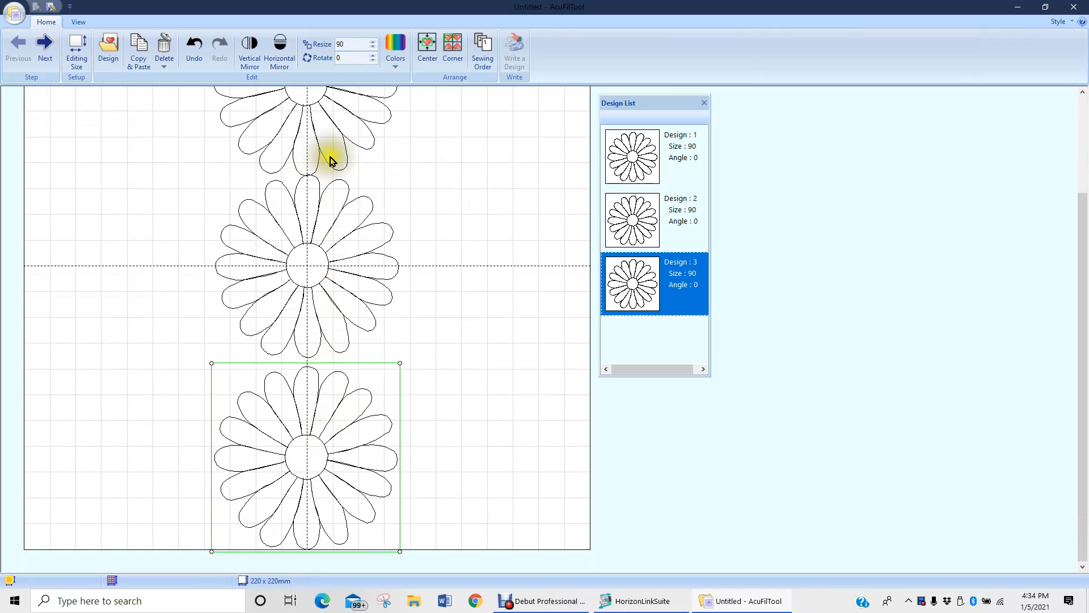
Step: Shift the top flower up to the upper edge of the editing area, aligned with the vertical centre line
scroll(347, 211, up, 3)
click(322, 203)
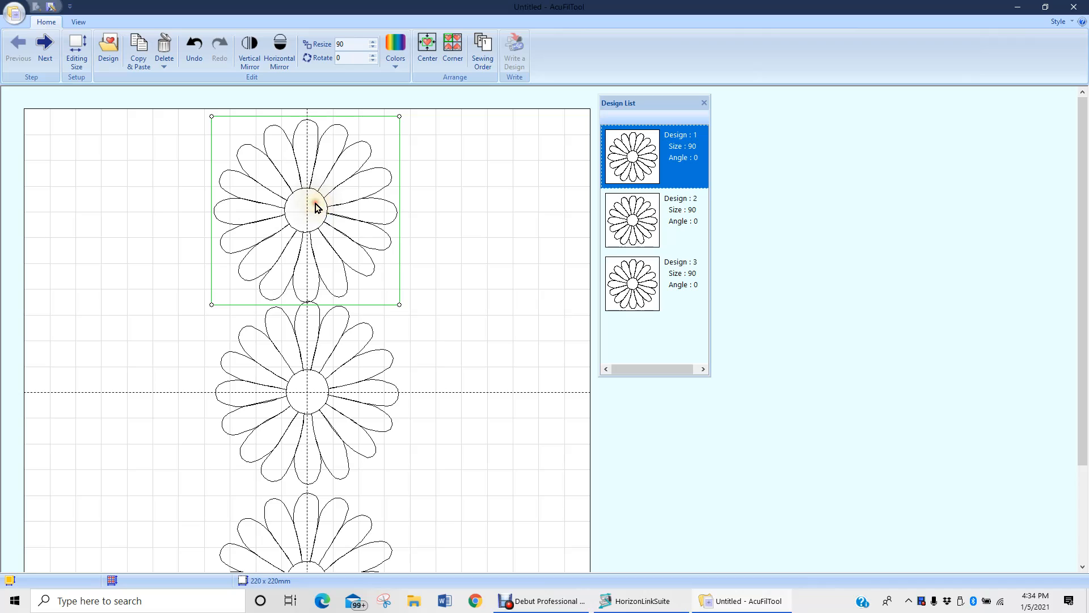
drag(310, 218, 311, 204)
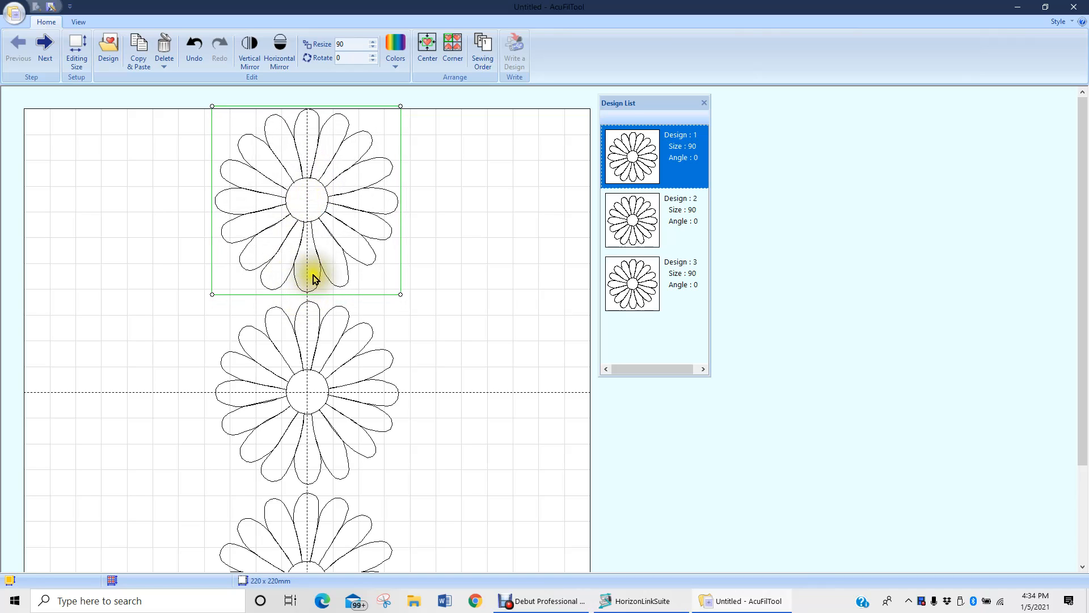
drag(310, 236, 309, 237)
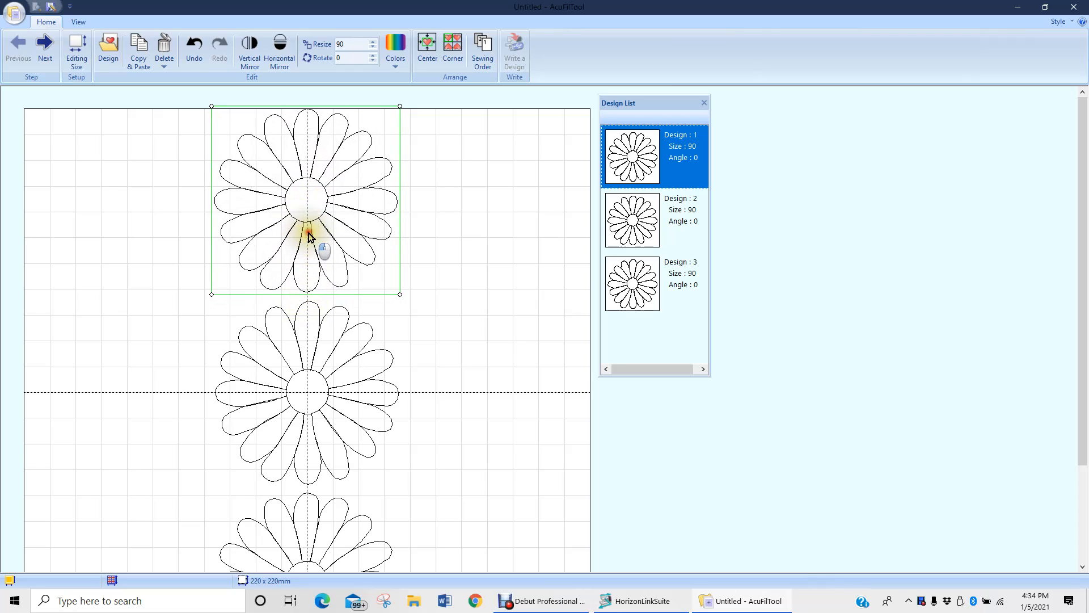
click(413, 333)
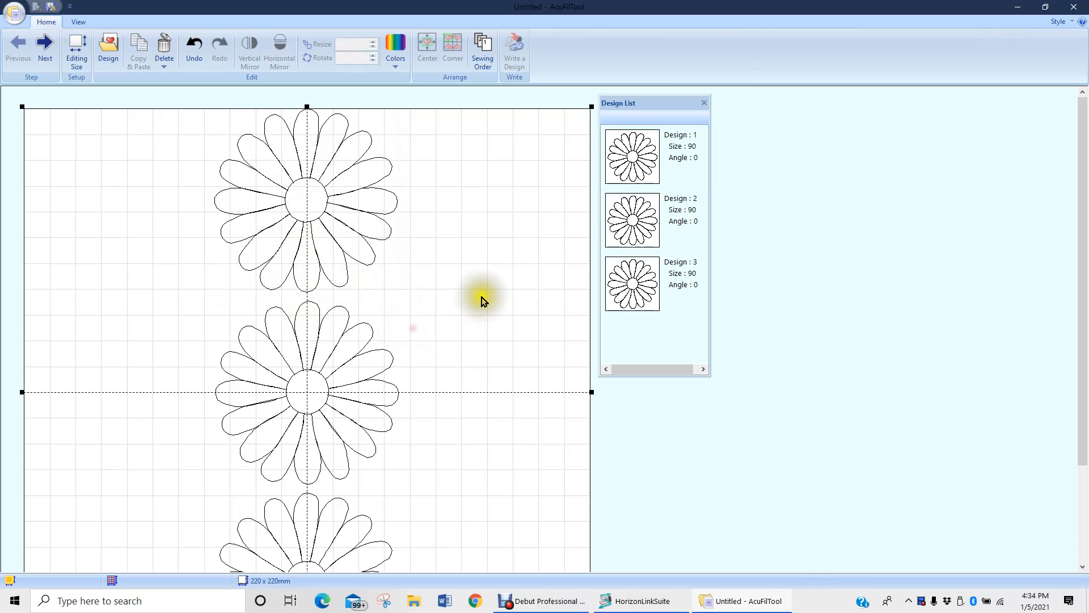
Step: Select all three flowers in the design list and centre them together in the editing area
click(619, 135)
ctrl+click(636, 205)
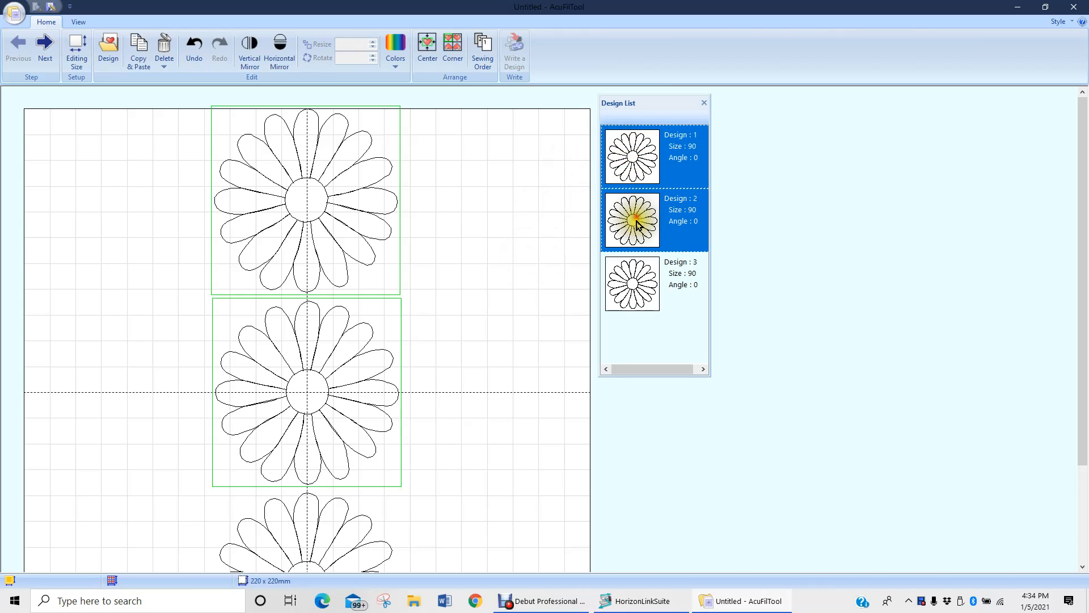
ctrl+click(635, 280)
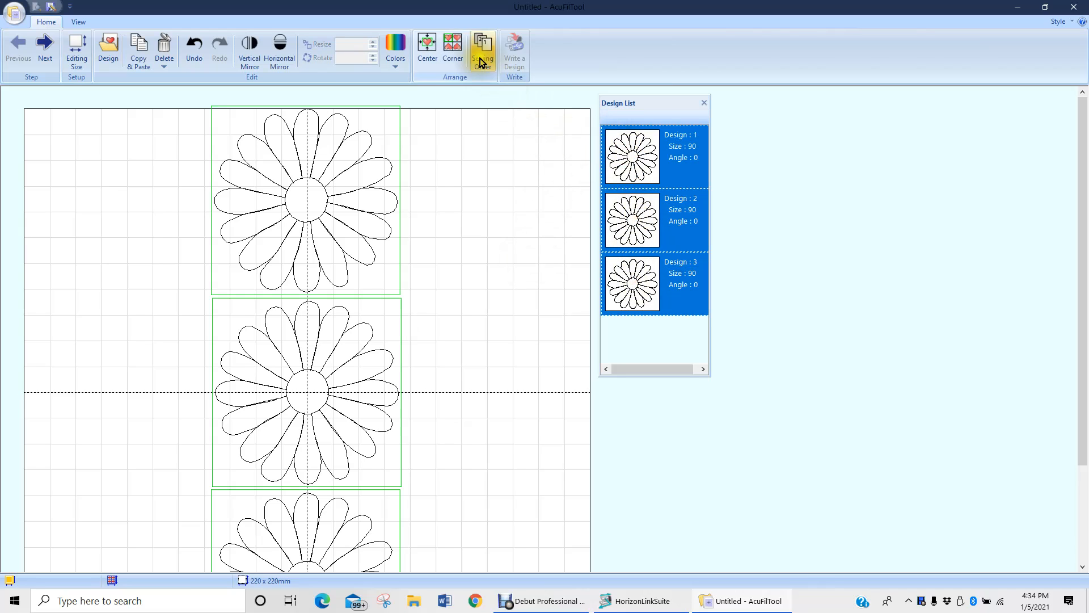
click(426, 50)
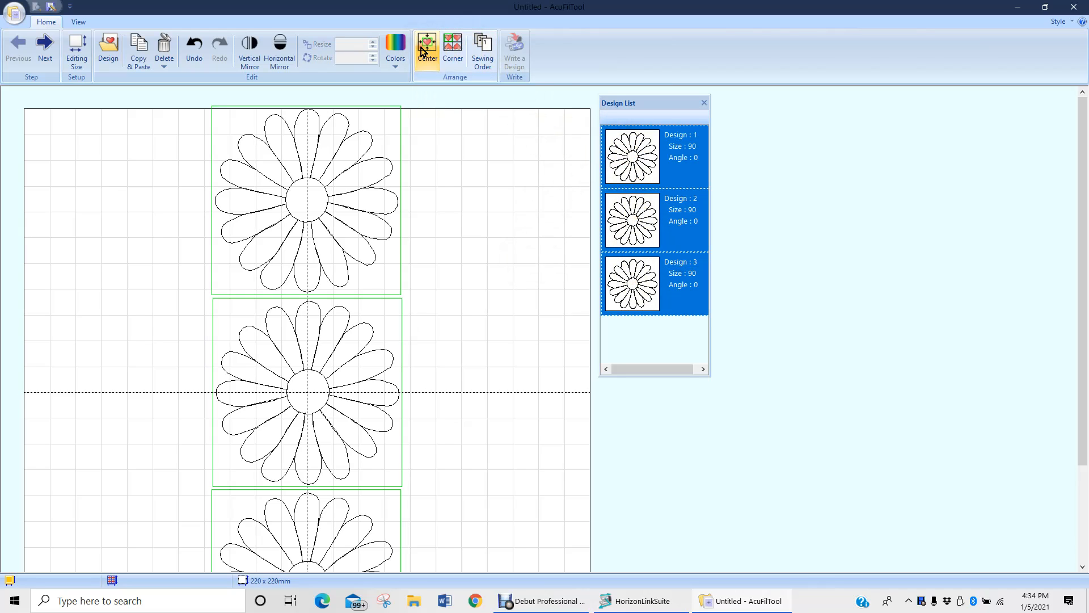
click(443, 444)
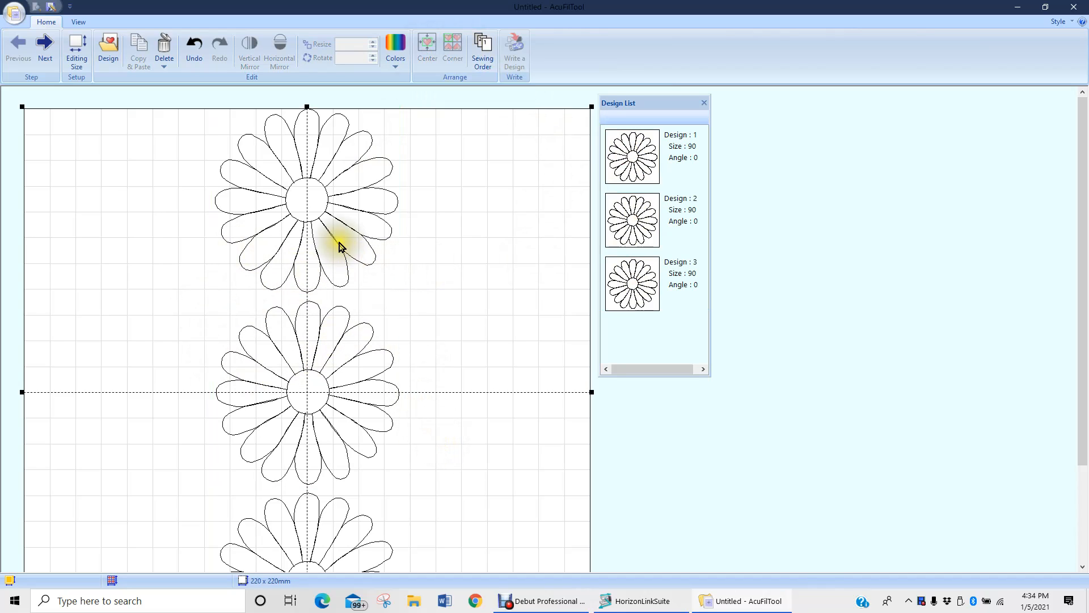
Step: Check the whole three-flower column within the editing area and advance the layout to the next stage
scroll(340, 247, down, 1)
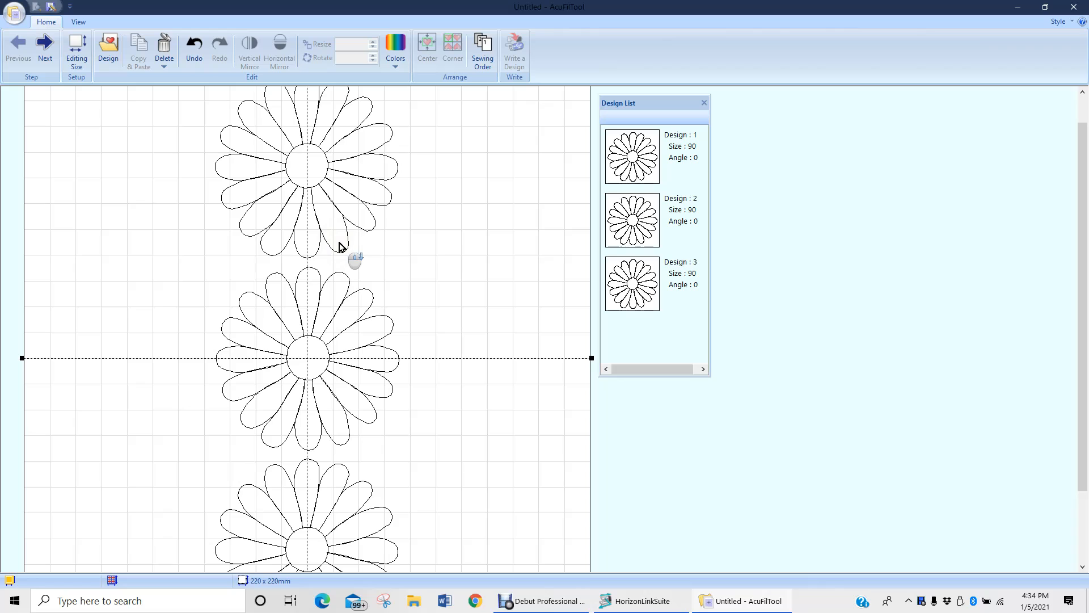
click(77, 22)
click(41, 55)
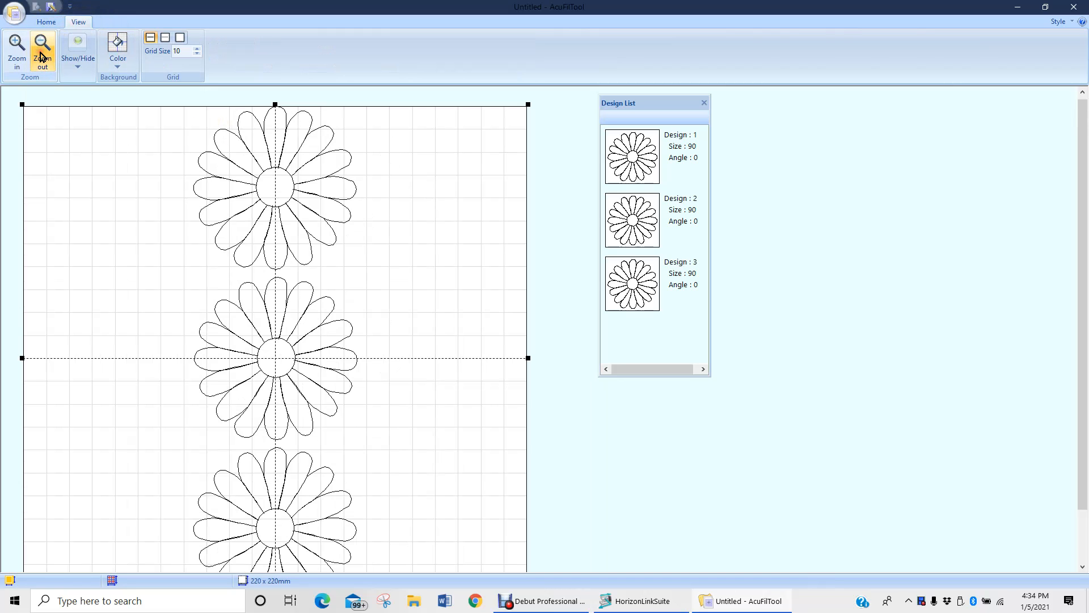
click(41, 55)
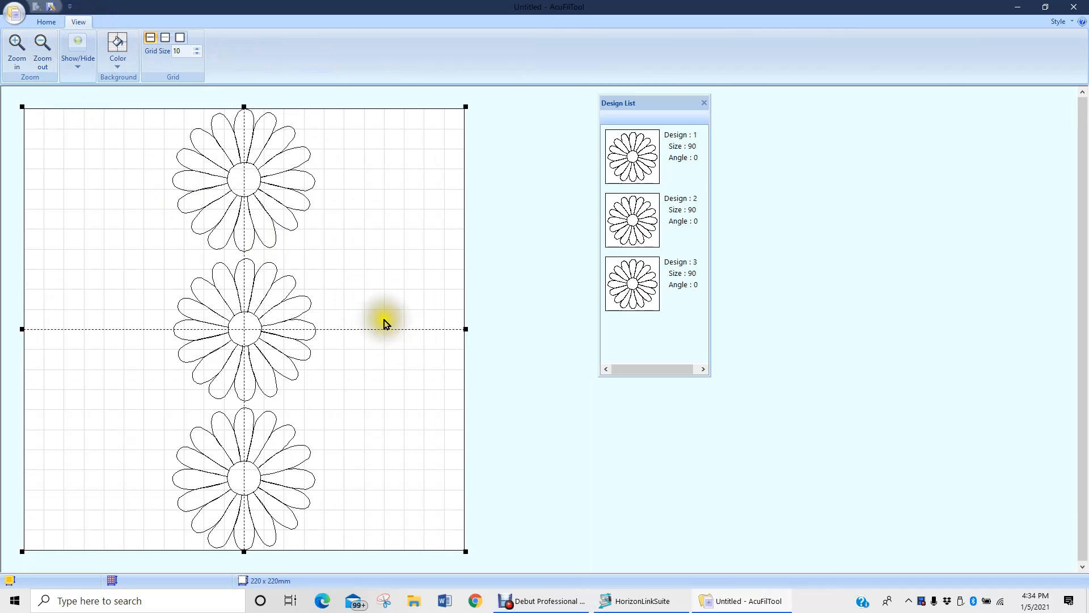
click(44, 23)
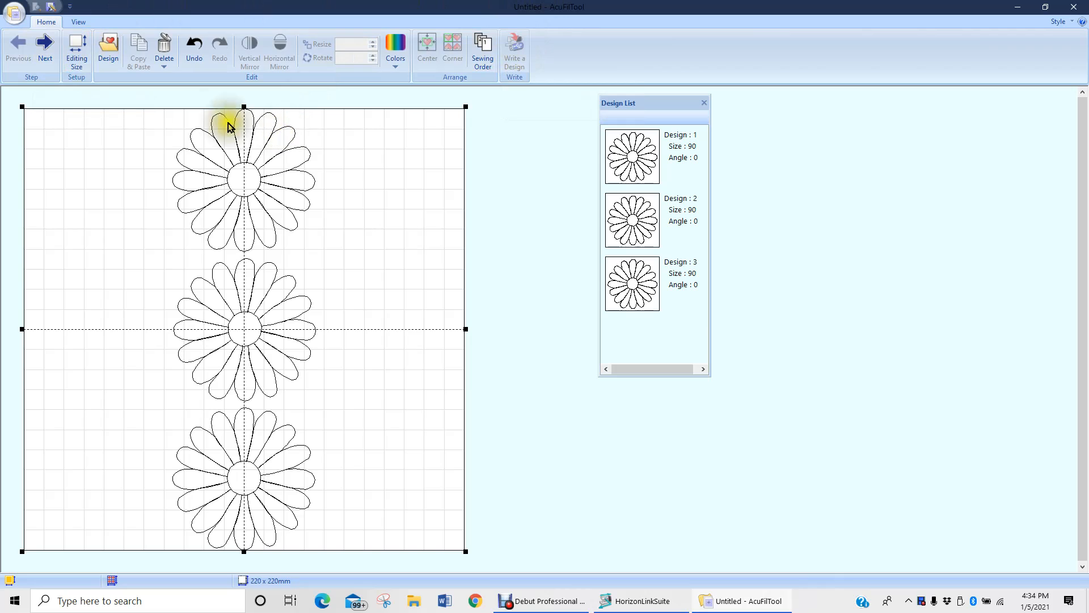
click(44, 50)
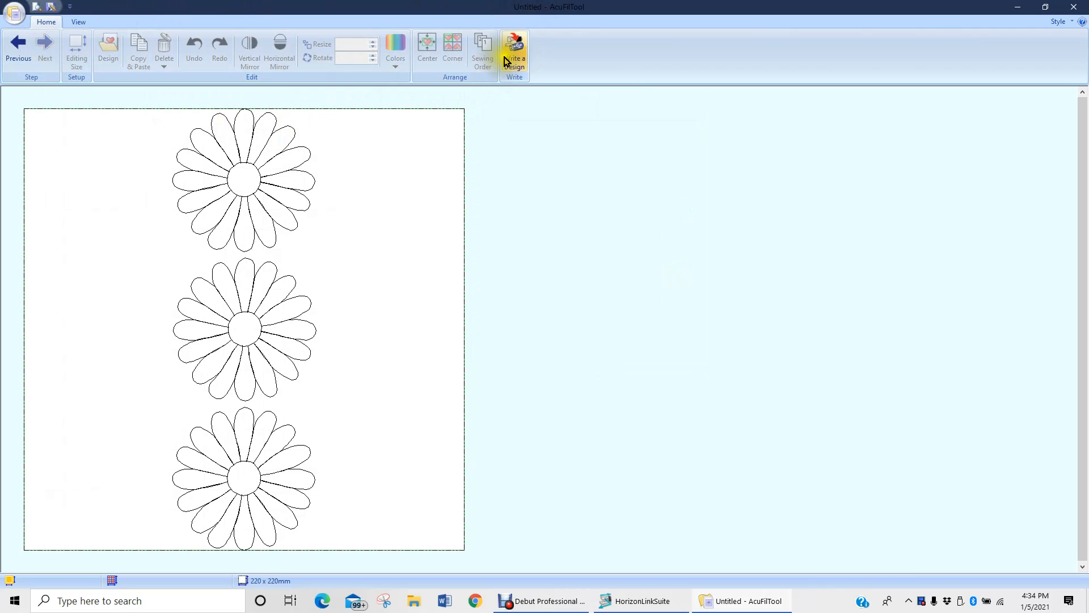
Step: Rename the 220 × 220 mm design to 1Daisy, write it to New Folder on the machine, and return to the editing stage
click(517, 55)
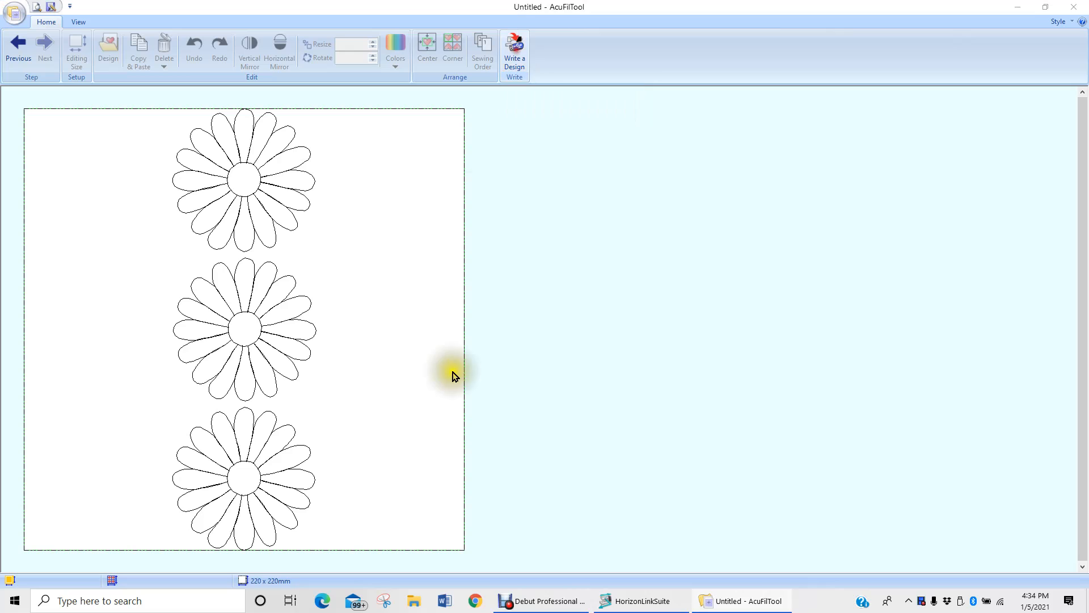
click(452, 356)
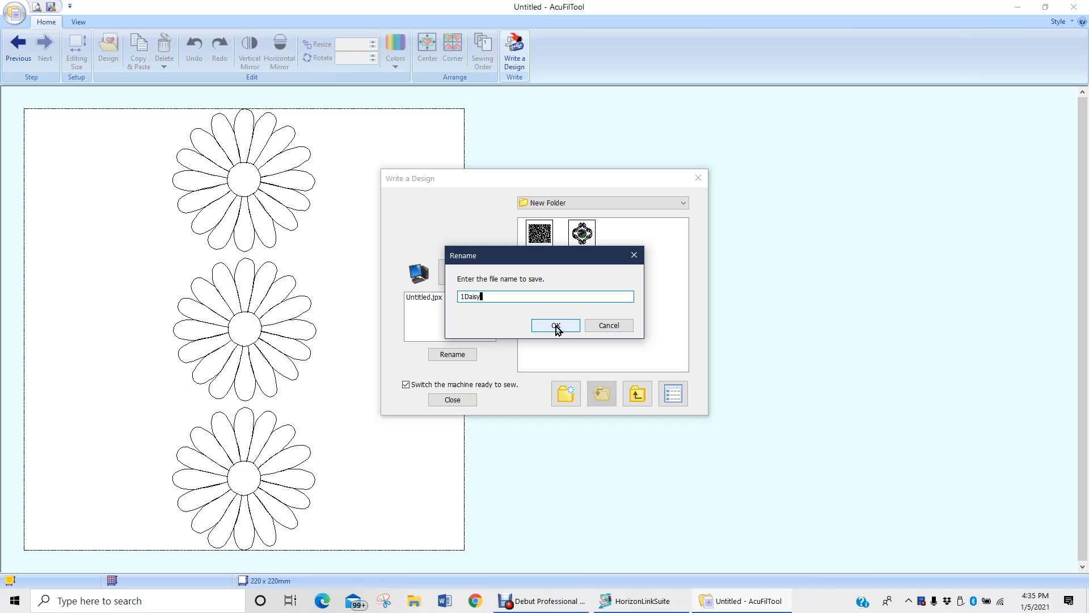
click(553, 327)
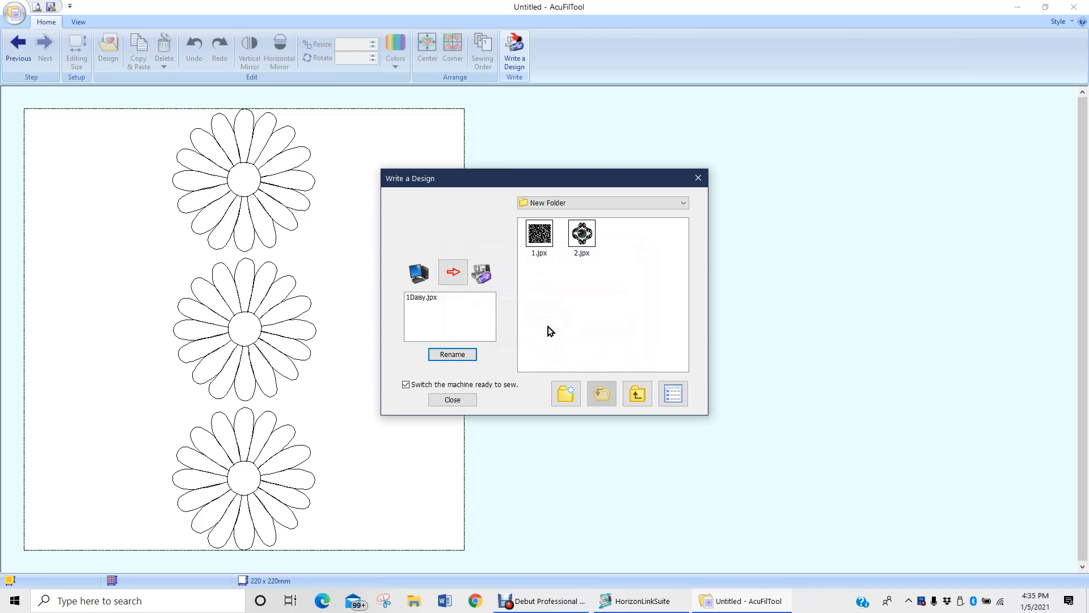
click(456, 274)
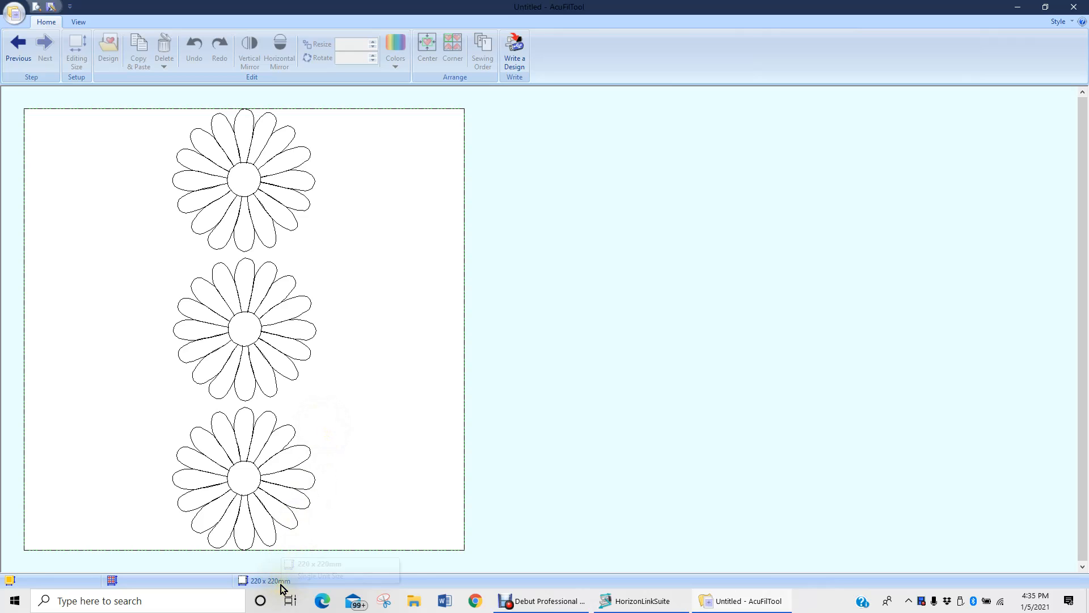
click(19, 51)
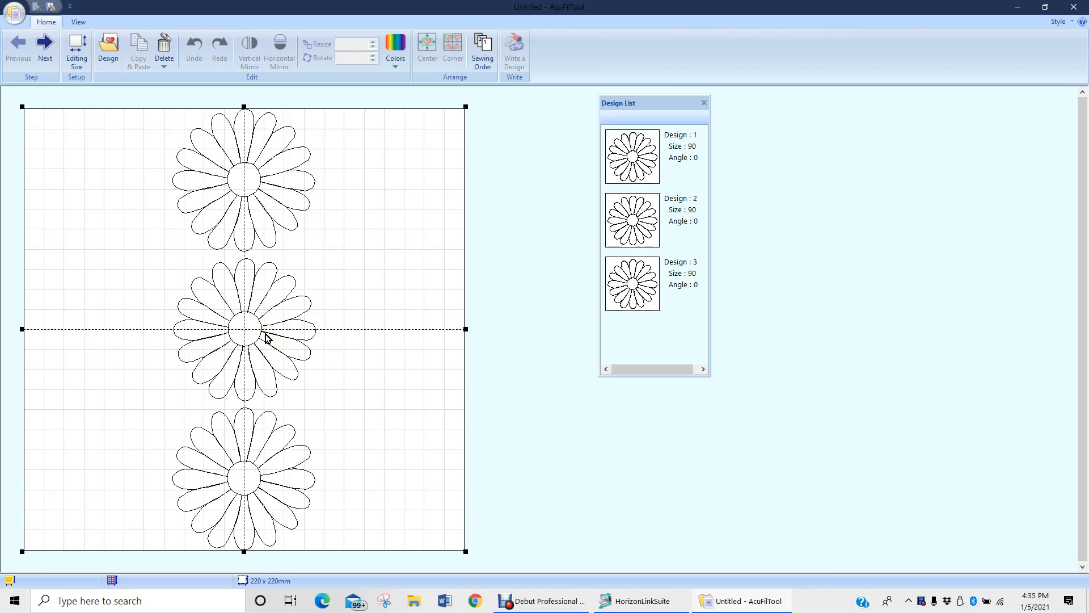
click(15, 13)
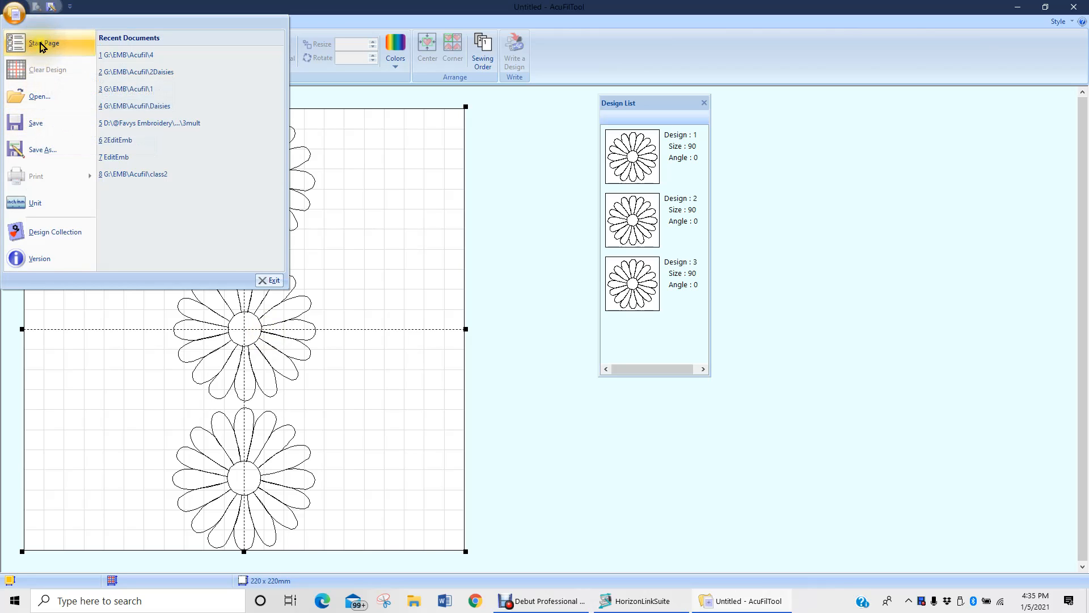
click(40, 68)
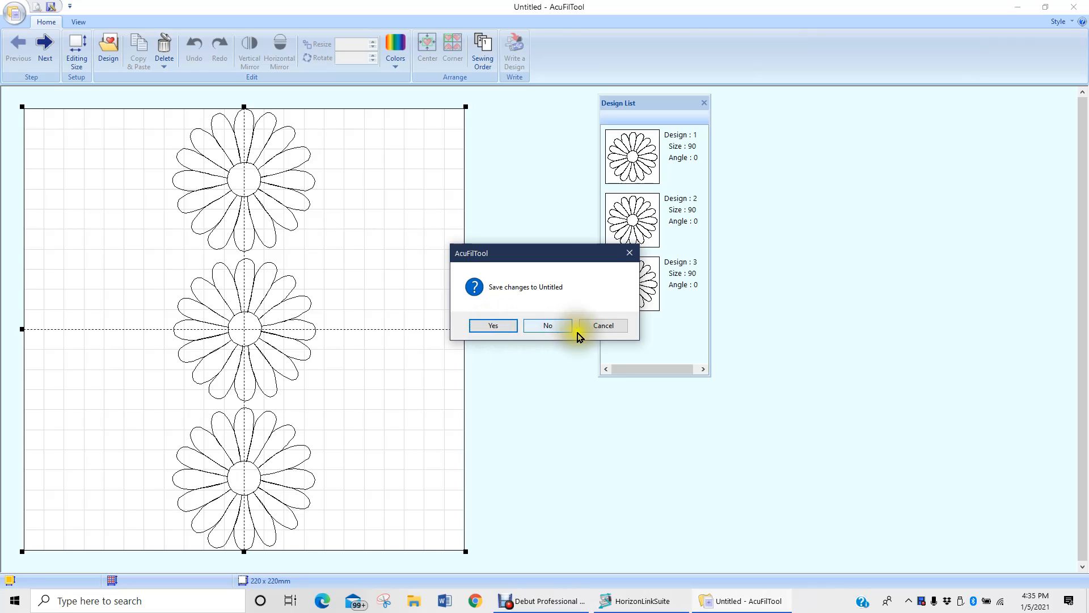
click(599, 325)
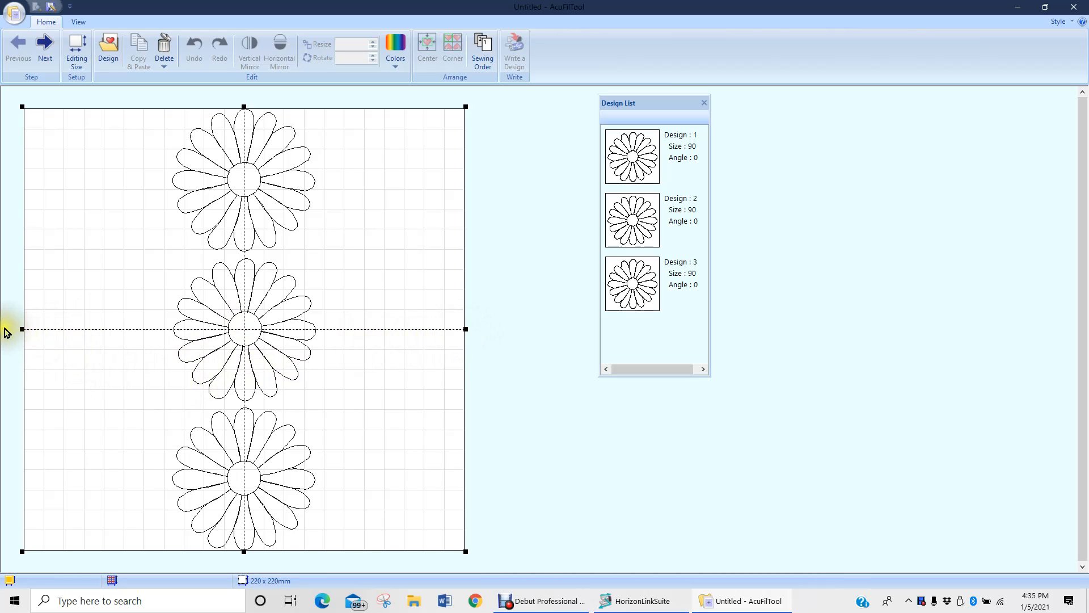
Step: Narrow the editing area to 72 × 220 mm around the flower column and advance the layout to the next stage
drag(466, 329, 318, 343)
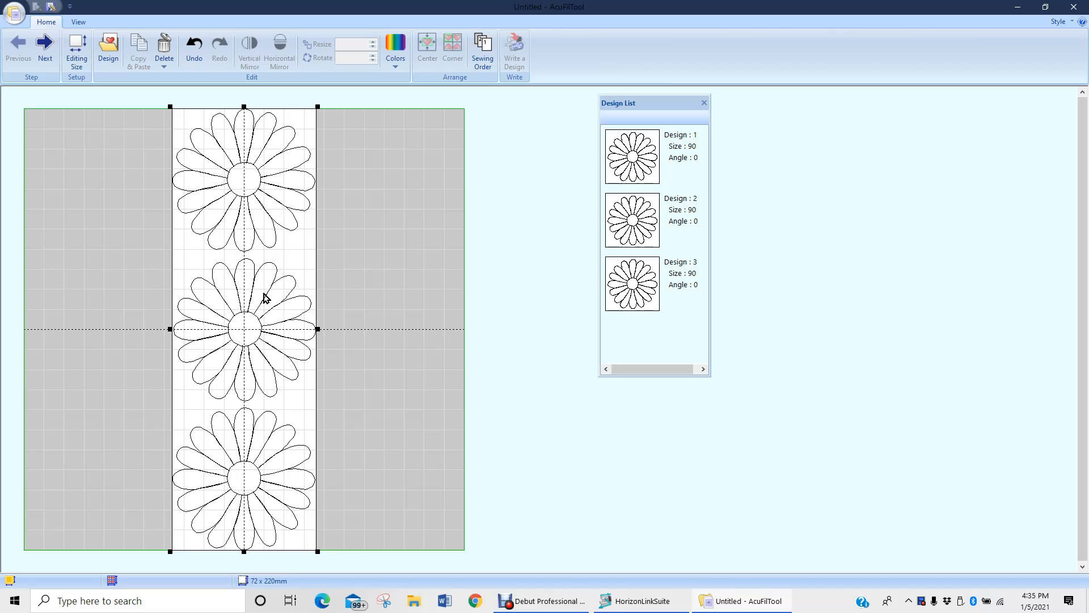
click(261, 266)
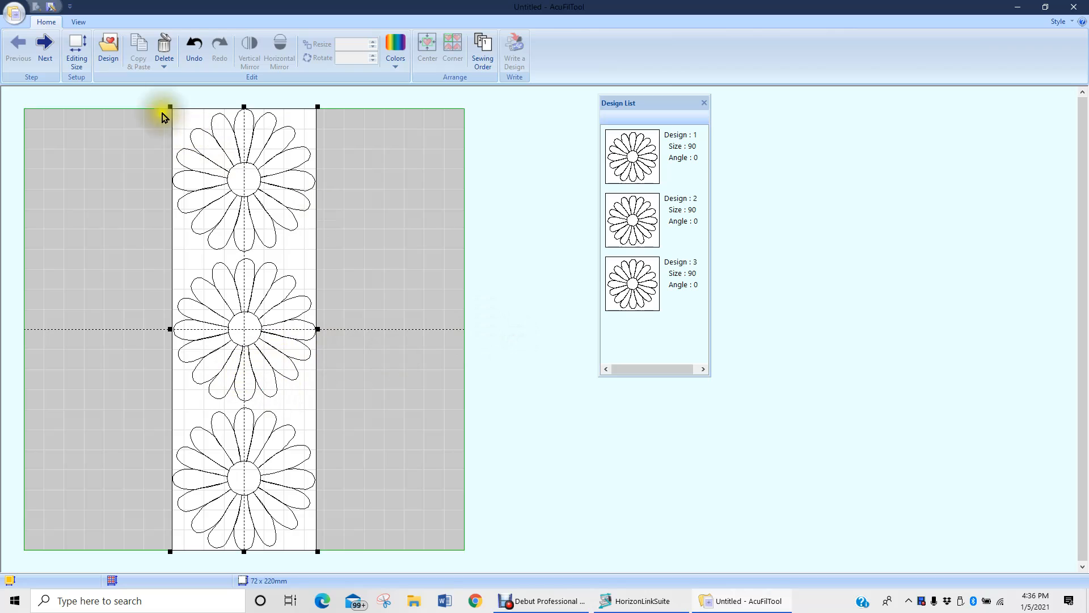
click(44, 46)
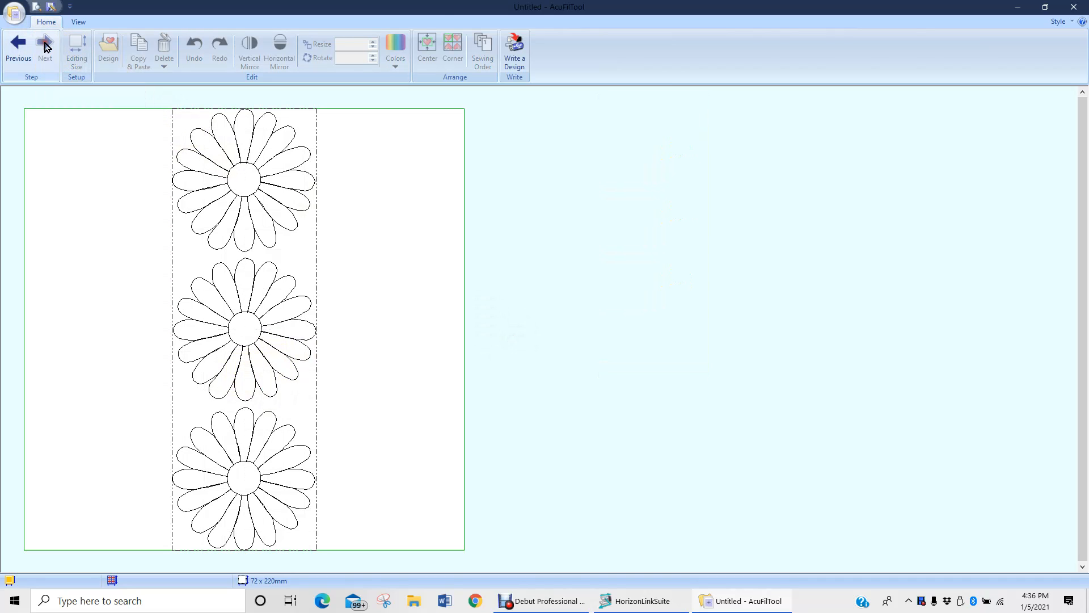
Step: Write the narrowed layout to the machine's New Folder as 2Daisy and check the files stored there
click(513, 46)
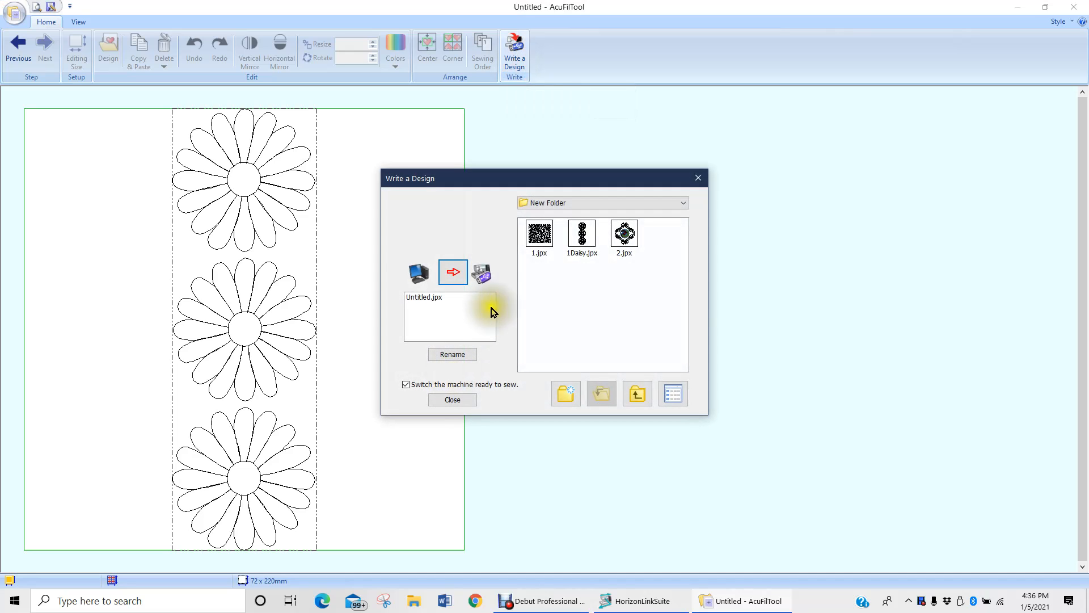
click(452, 353)
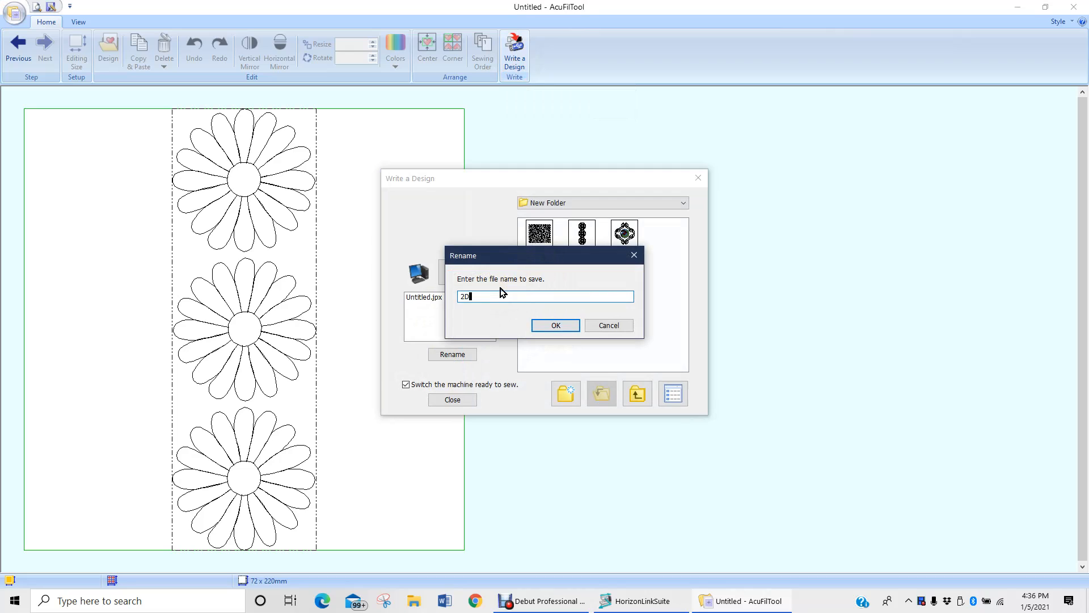
click(557, 326)
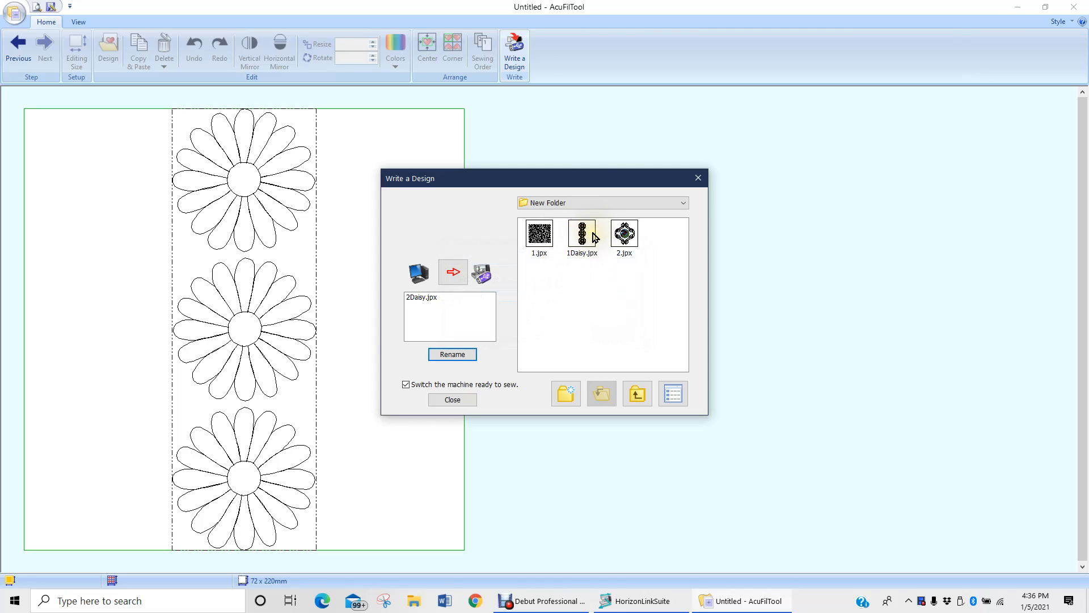
click(452, 272)
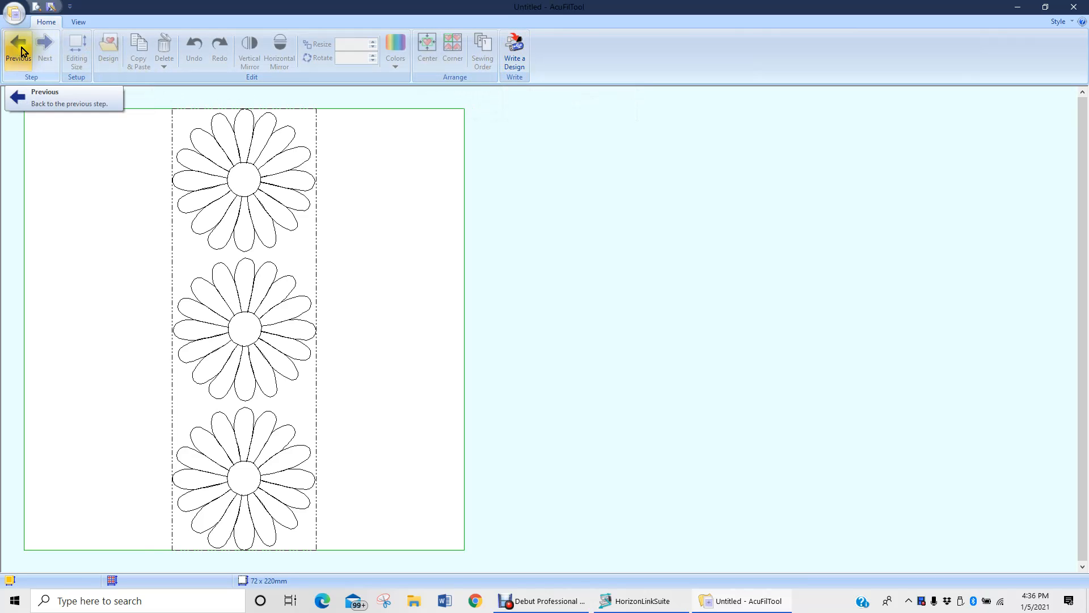
click(510, 53)
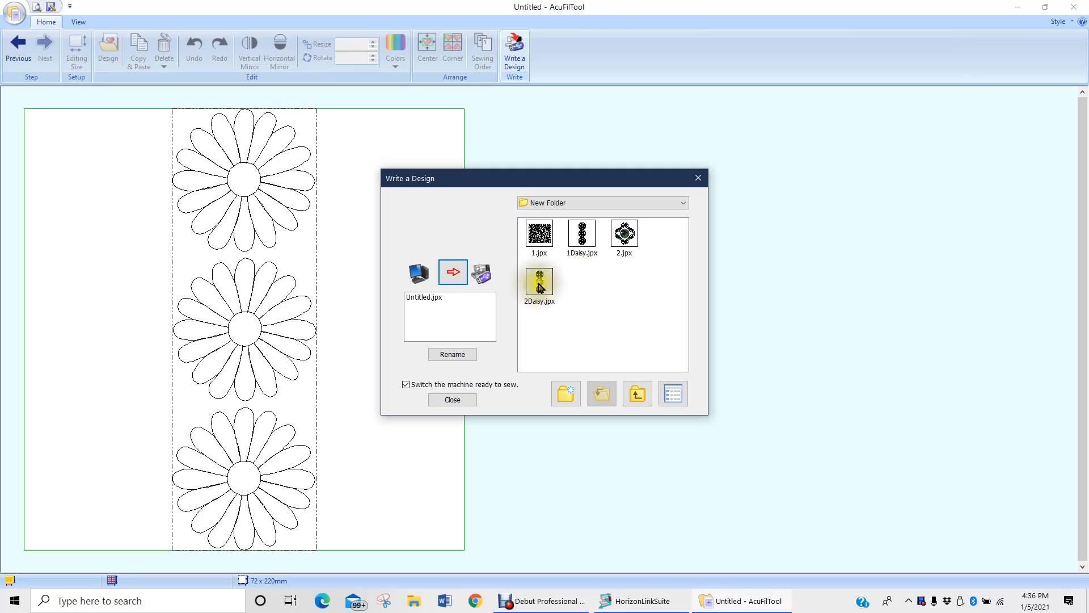
click(697, 180)
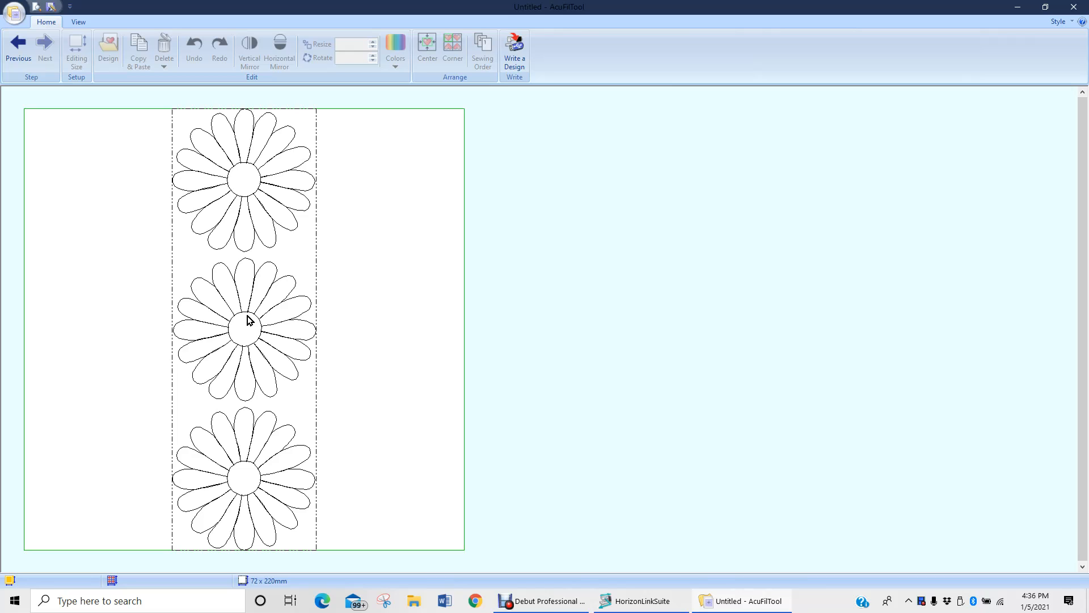
Step: Return to the editing stage and widen the editing area to 220 × 220 mm
click(20, 49)
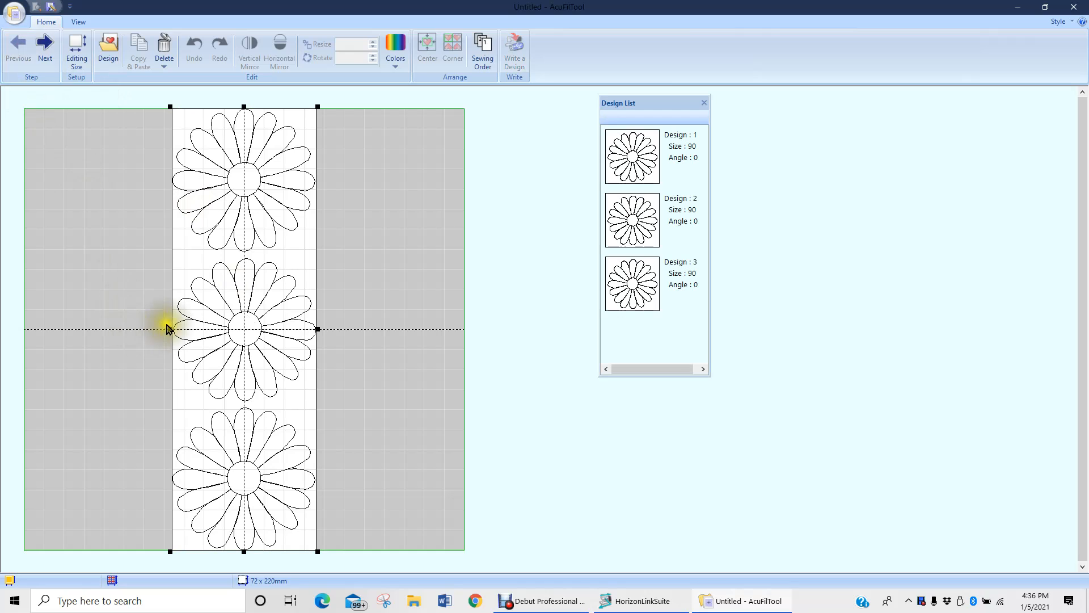
drag(167, 330, 14, 326)
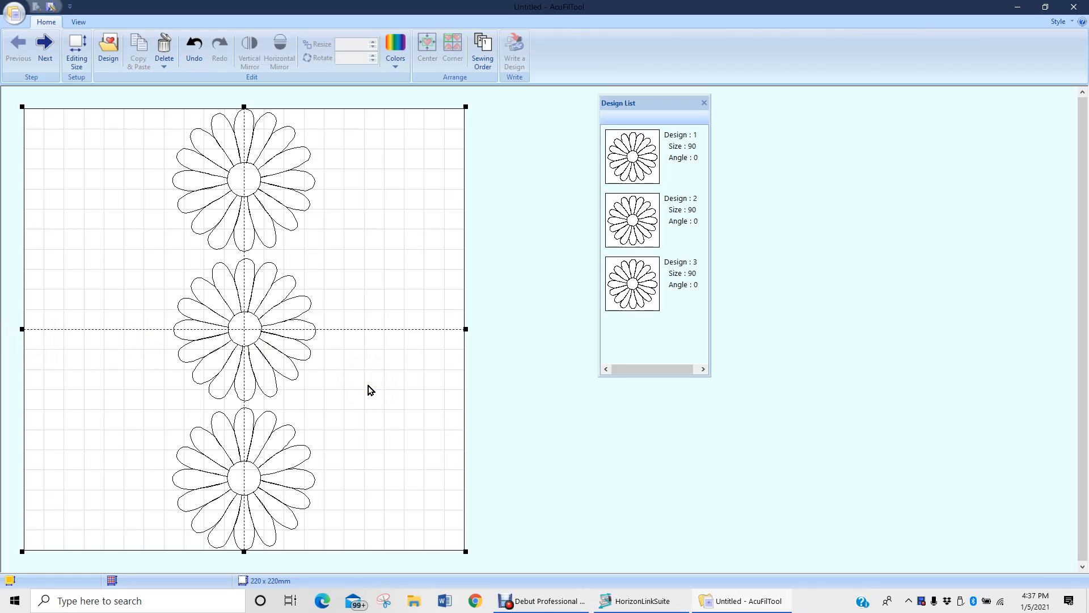
click(309, 348)
click(321, 353)
click(336, 377)
click(335, 377)
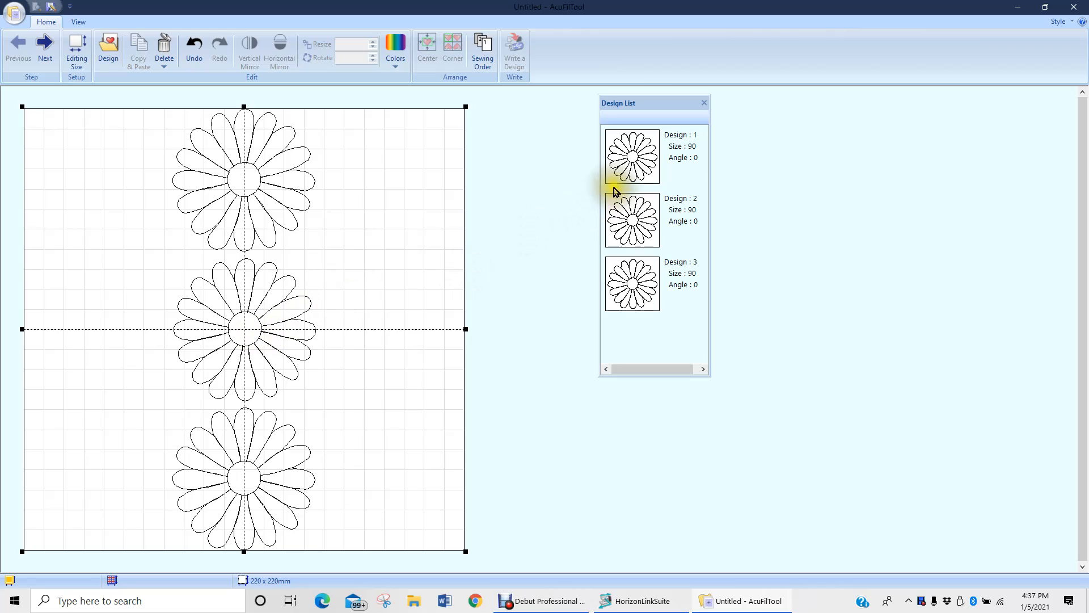
Step: Select all three flowers in the design list and move the column to the right edge of the editing area
click(633, 163)
ctrl+click(633, 216)
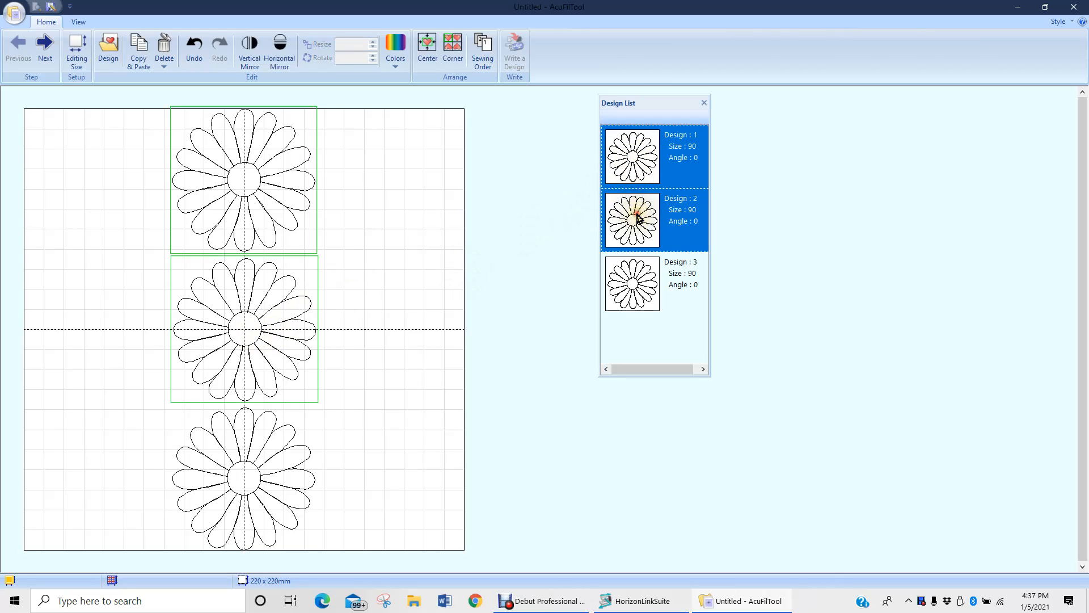
ctrl+click(634, 281)
drag(249, 329, 402, 330)
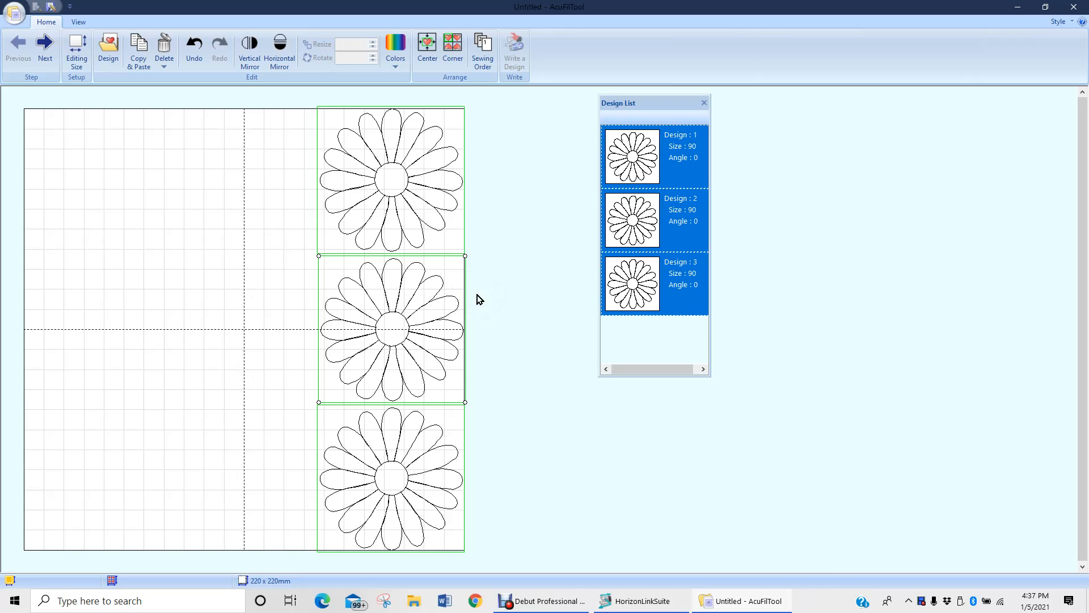
Step: Deselect the flowers and try to narrow the editing area from its left side towards the flower column
click(484, 347)
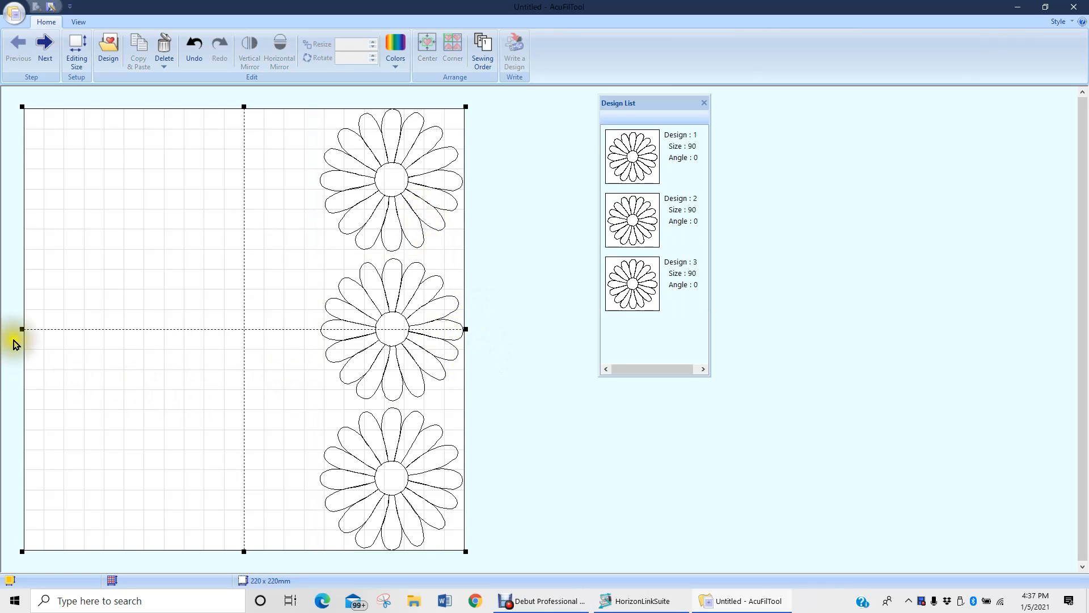
drag(20, 330, 143, 328)
drag(24, 329, 262, 327)
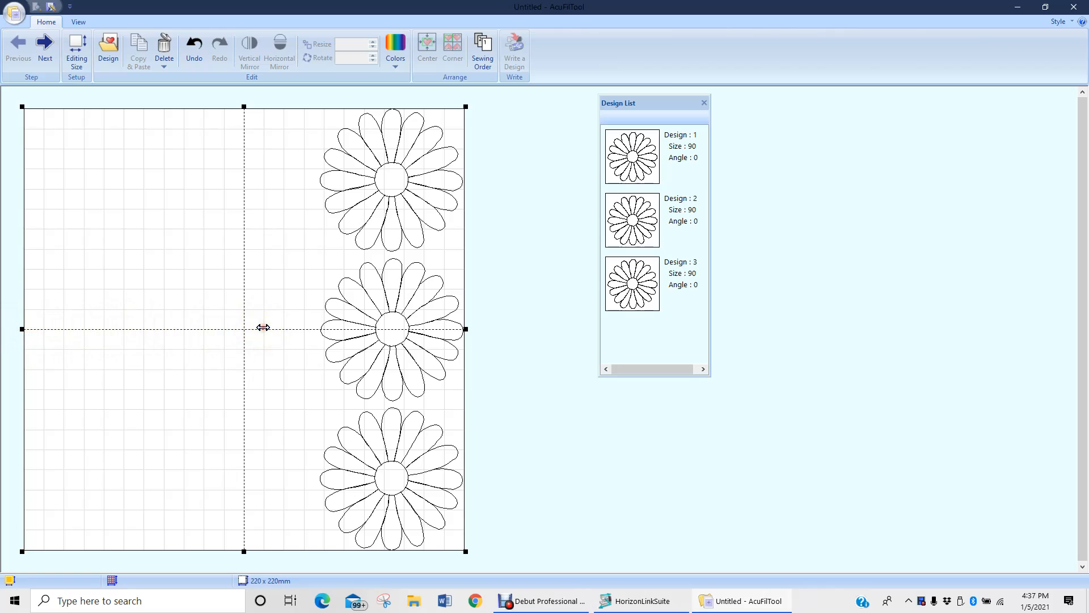
Step: Select the three flowers in the design list and move them together back to the centre of the editing area
click(634, 159)
ctrl+click(631, 220)
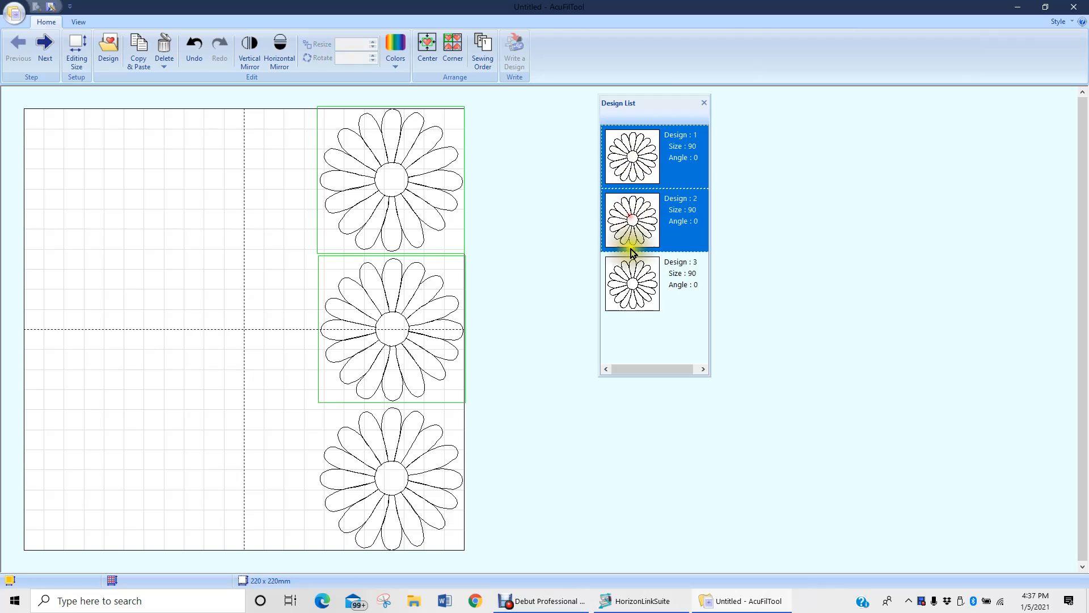
ctrl+click(628, 277)
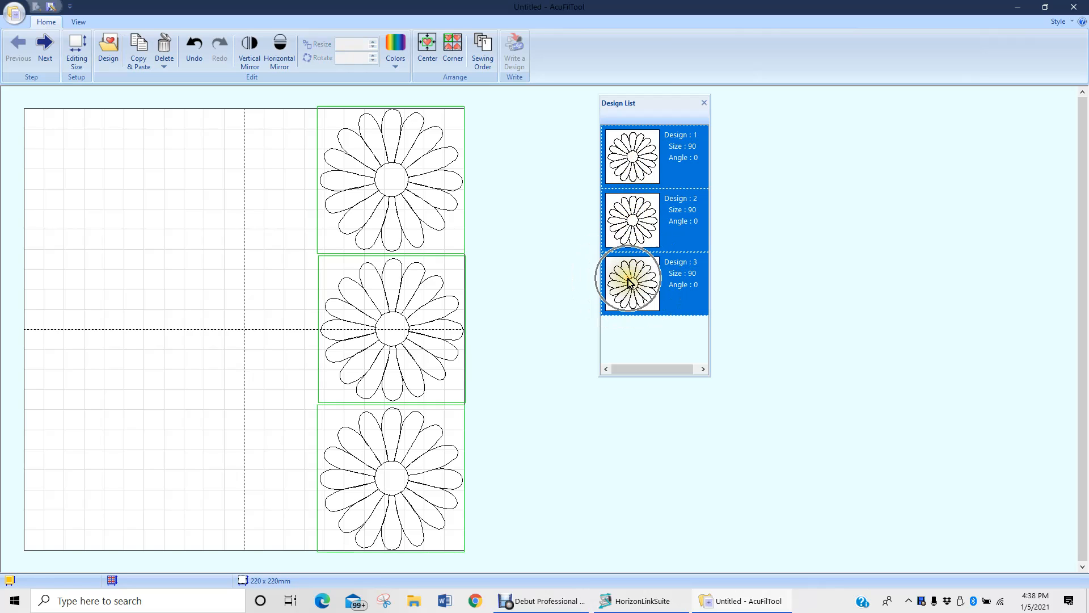
click(428, 46)
Step: Deselect the centred flowers and narrow the editing area symmetrically around them to 72 × 220 mm
click(463, 339)
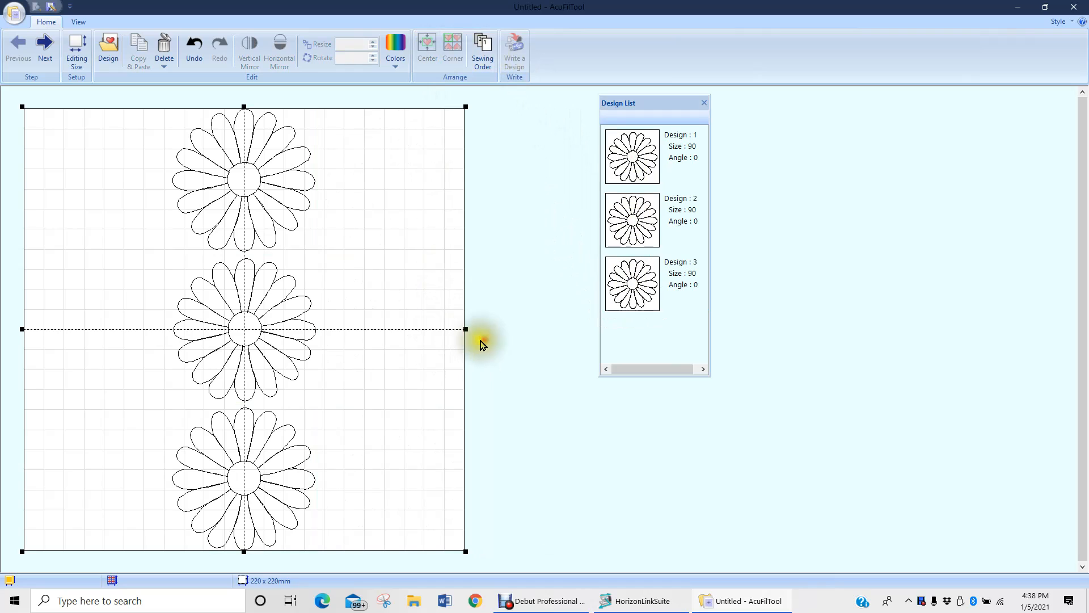
drag(463, 329, 318, 329)
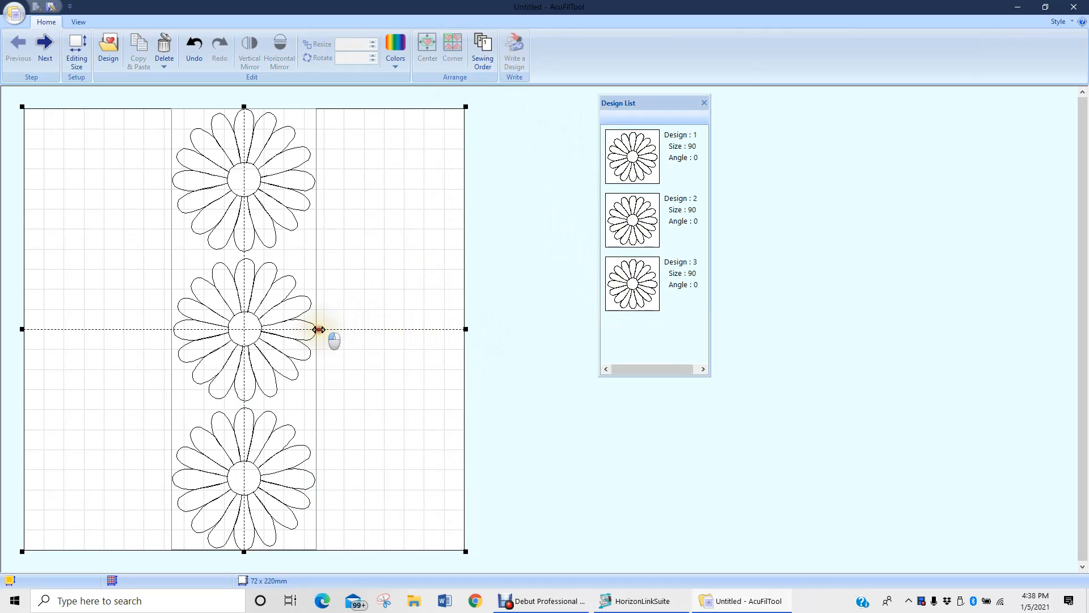